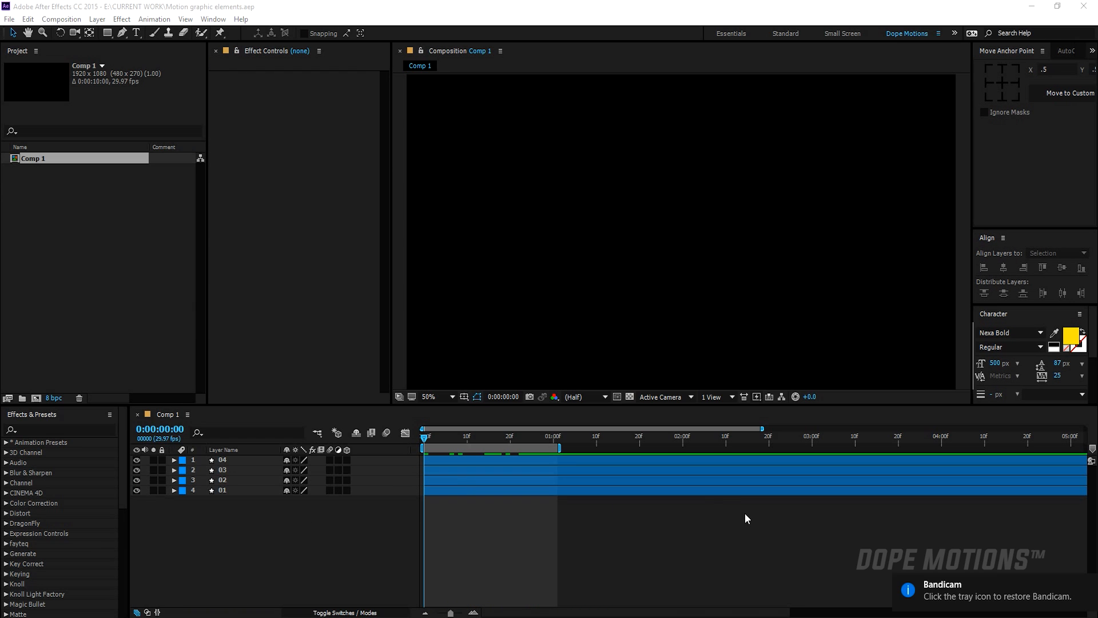
Step: Create a new composition named Elements with the HDTV 1080 29.97 preset and a duration of 0:00:10:00
{"action": "left_click", "coordinate": [36, 399]}
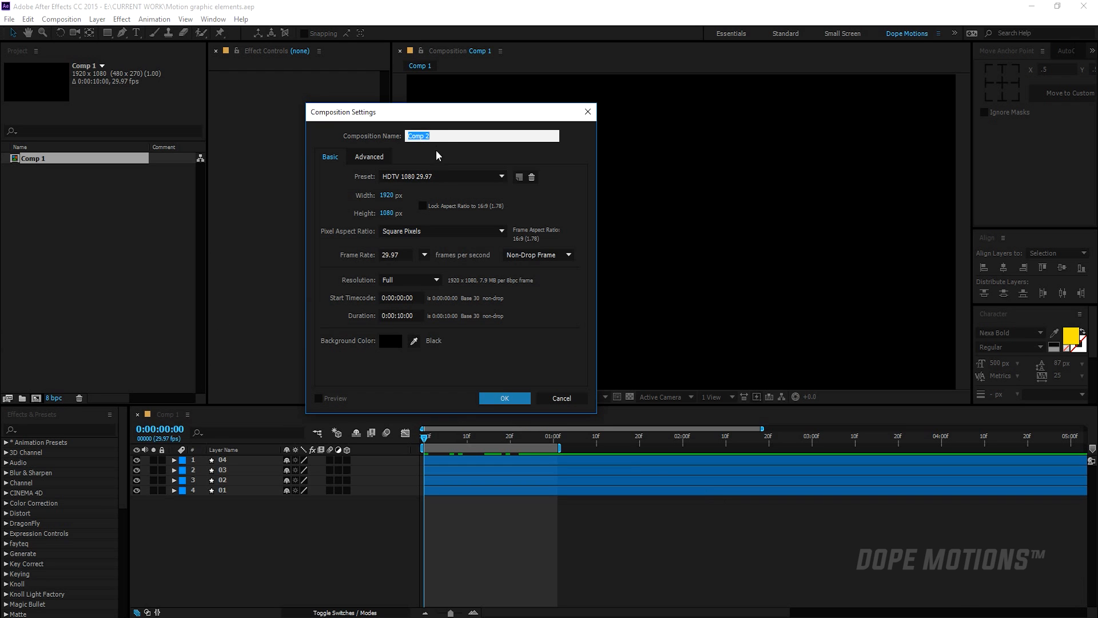
{"action": "type", "text": "Elements"}
{"action": "left_click", "coordinate": [506, 399]}
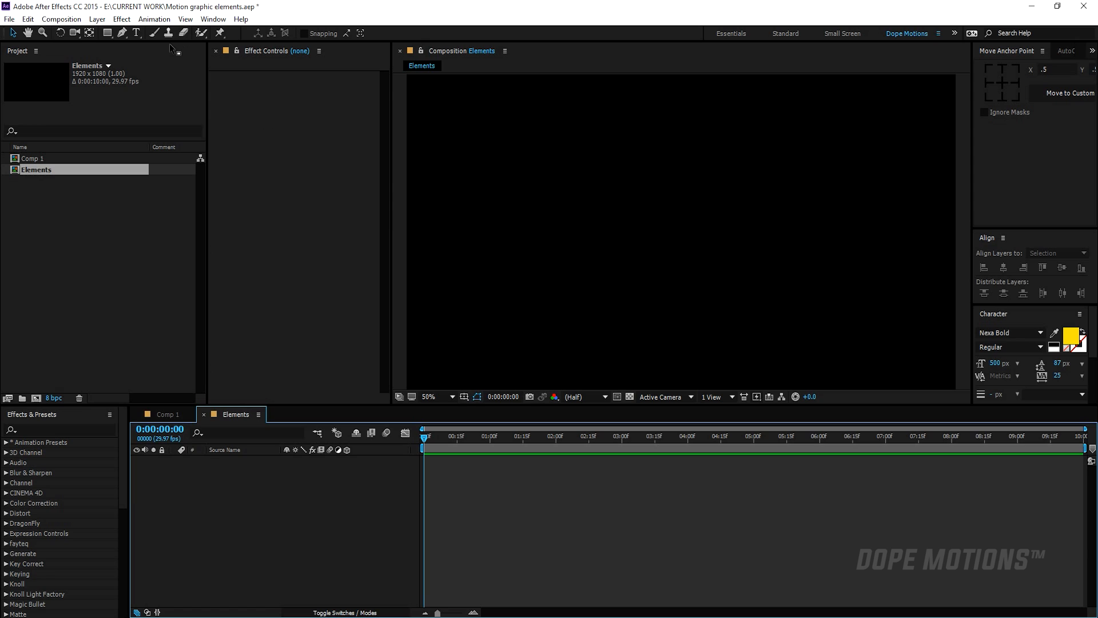
Step: Draw a red circle with the Ellipse tool in the Elements composition and center it horizontally and vertically
{"action": "left_click_drag", "start_coordinate": [107, 32], "coordinate": [150, 64]}
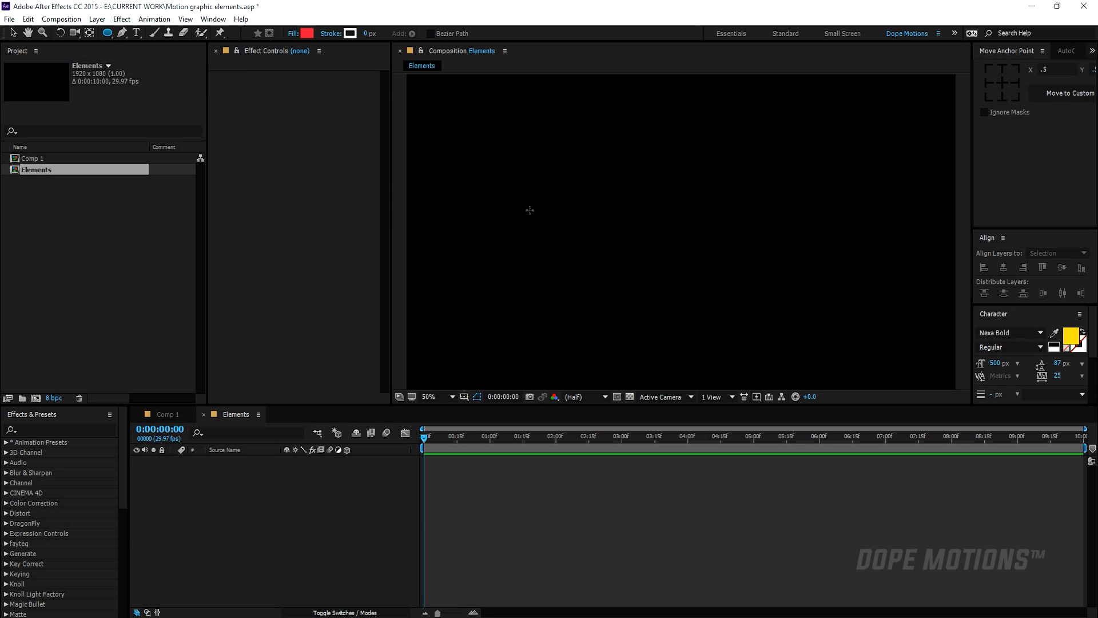
{"action": "left_click_drag", "start_coordinate": [687, 224], "coordinate": [687, 227]}
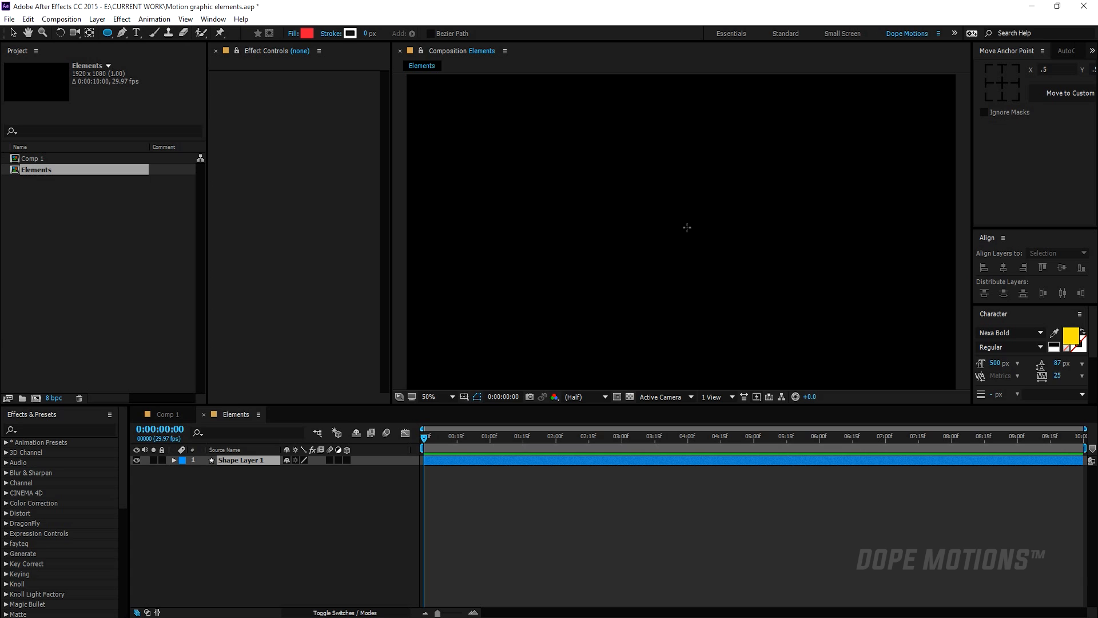
{"action": "left_click_drag", "start_coordinate": [688, 232], "coordinate": [777, 322]}
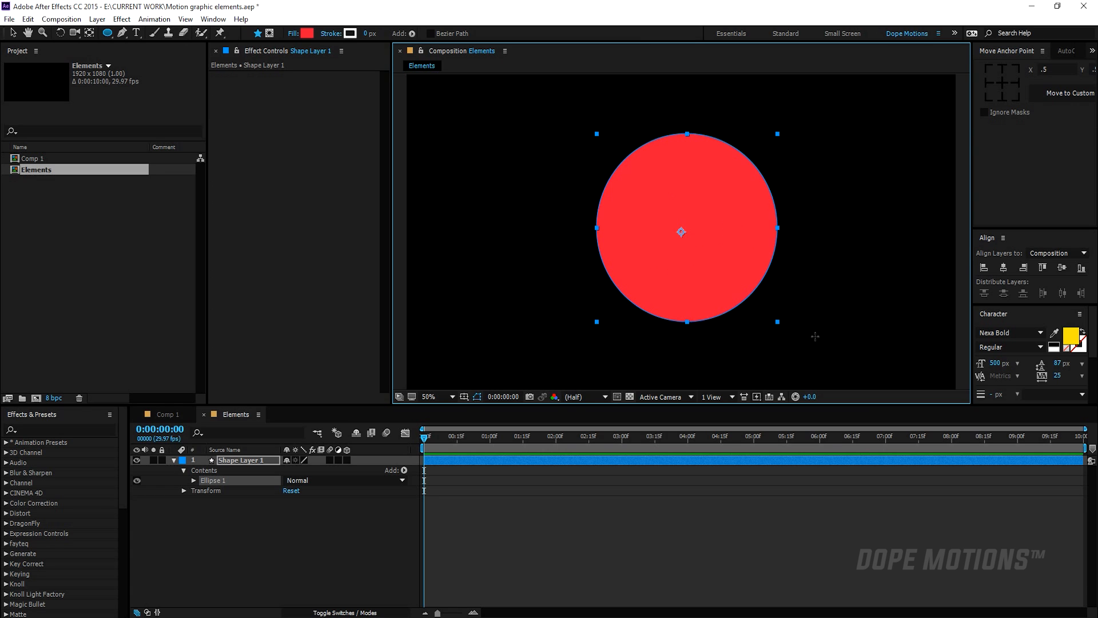
{"action": "left_click", "coordinate": [1004, 268]}
{"action": "left_click", "coordinate": [1062, 267]}
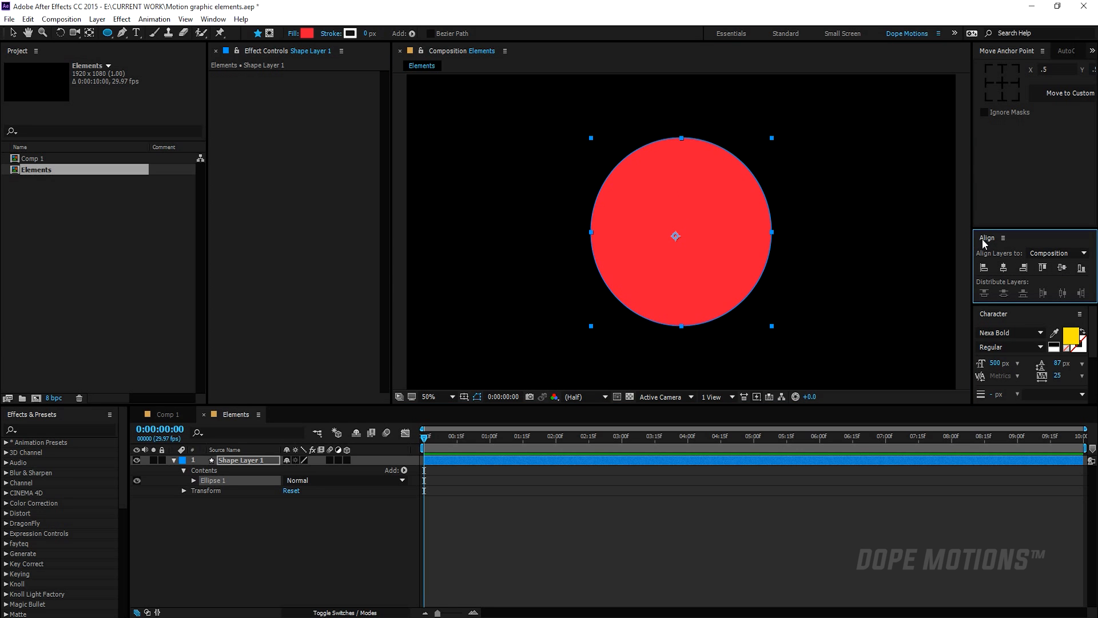
{"action": "left_click", "coordinate": [214, 20]}
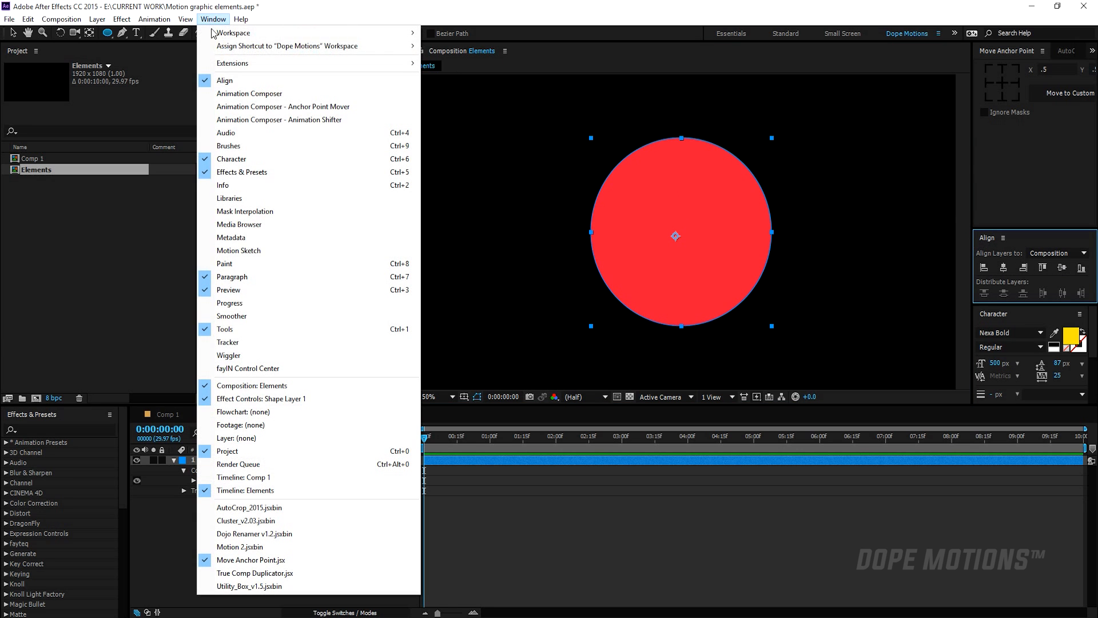
{"action": "left_click", "coordinate": [156, 509]}
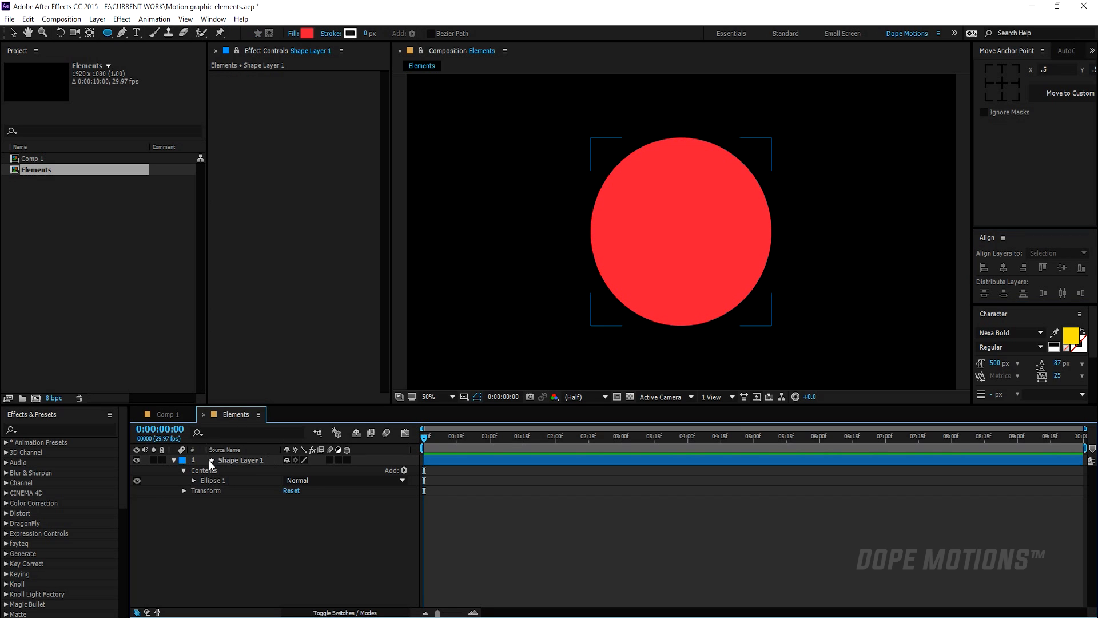
Step: Add Trim Paths to the circle's shape layer and expand its properties
{"action": "left_click", "coordinate": [245, 461]}
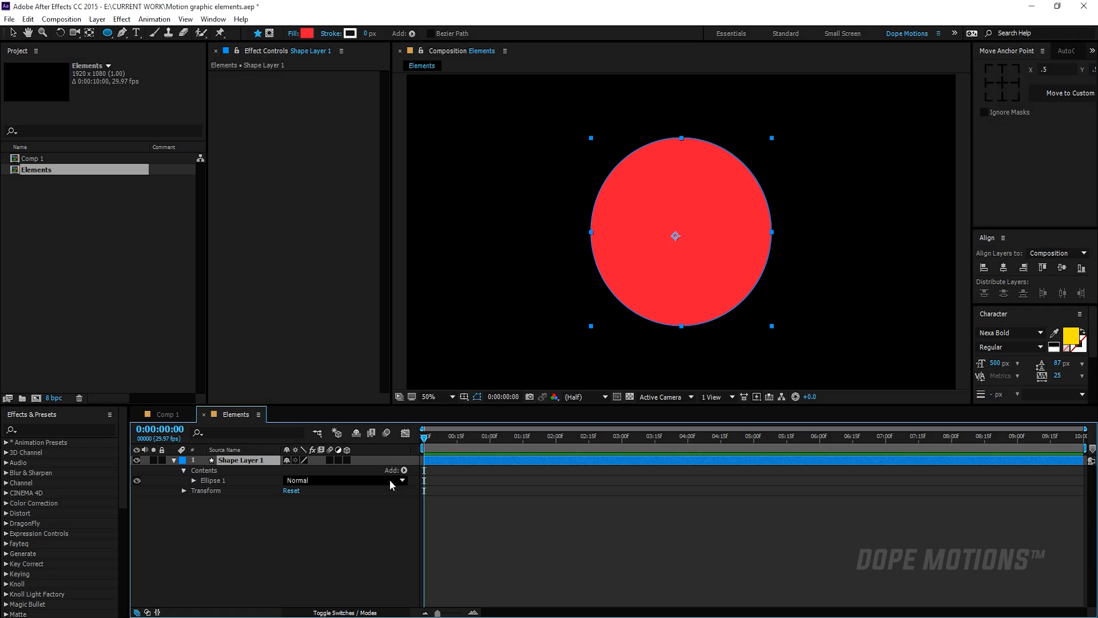
{"action": "left_click", "coordinate": [404, 470]}
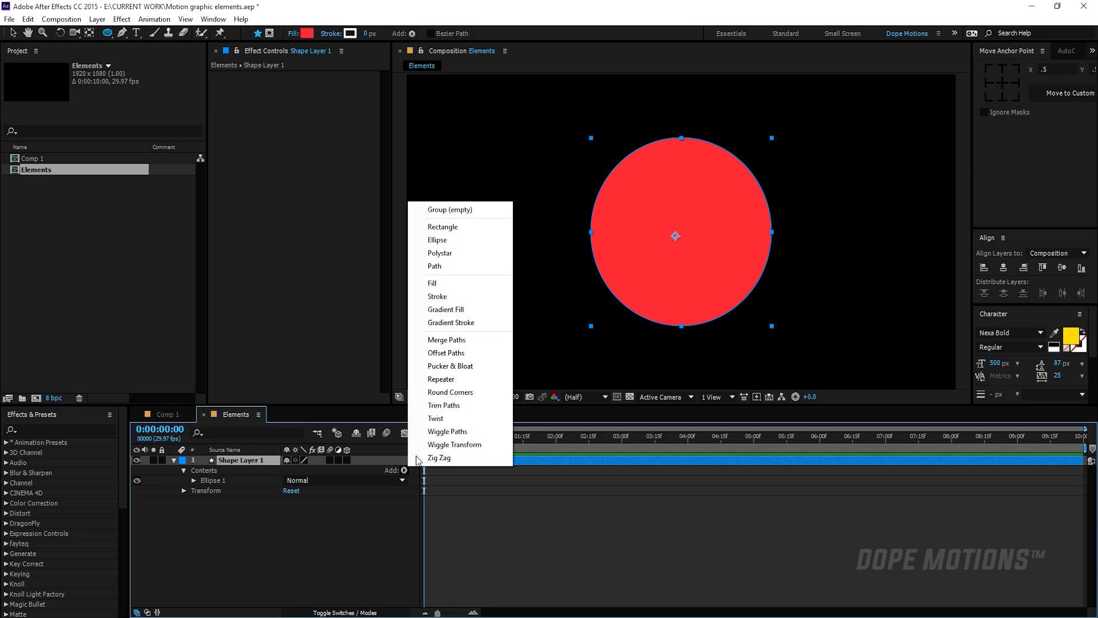
{"action": "left_click", "coordinate": [440, 406]}
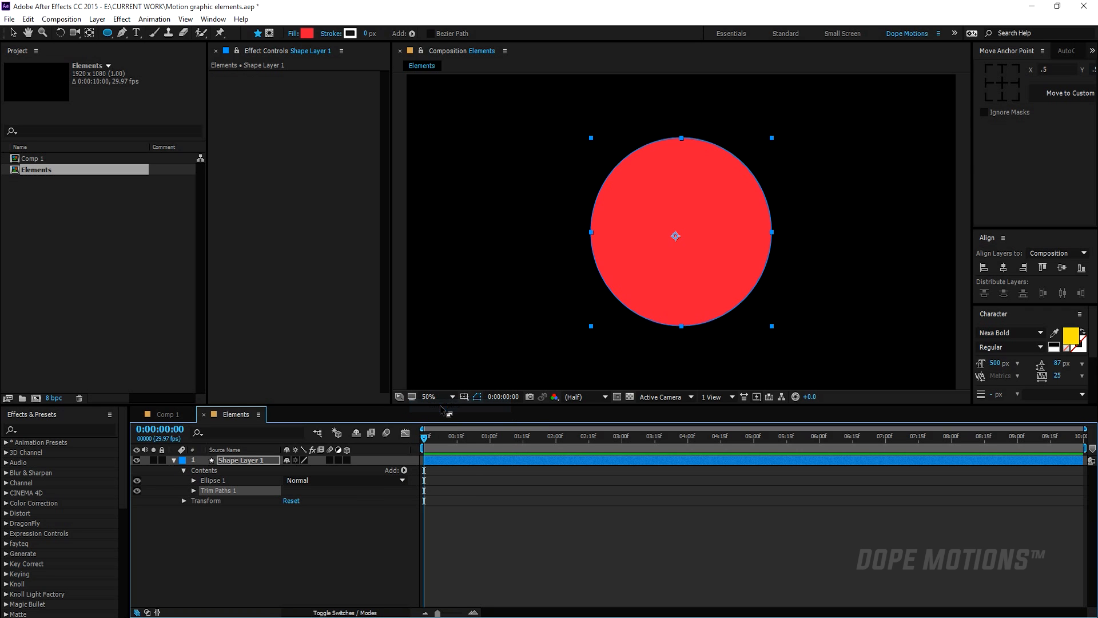
{"action": "left_click", "coordinate": [194, 490]}
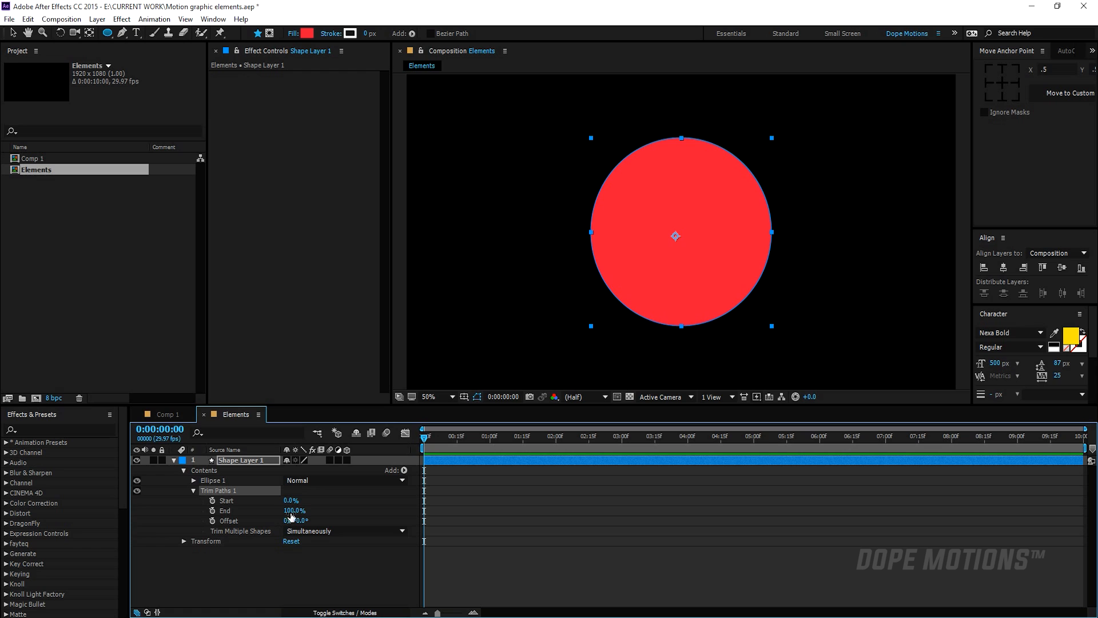
Step: Animate the Trim Paths End value from 100% at 0:00:00:00 to 0% at 0:00:01:00
{"action": "mouse_move", "coordinate": [292, 510]}
{"action": "left_mouse_down"}
{"action": "mouse_move", "coordinate": [212, 510]}
{"action": "mouse_move", "coordinate": [312, 511]}
{"action": "mouse_move", "coordinate": [199, 513]}
{"action": "mouse_move", "coordinate": [289, 512]}
{"action": "left_mouse_up"}
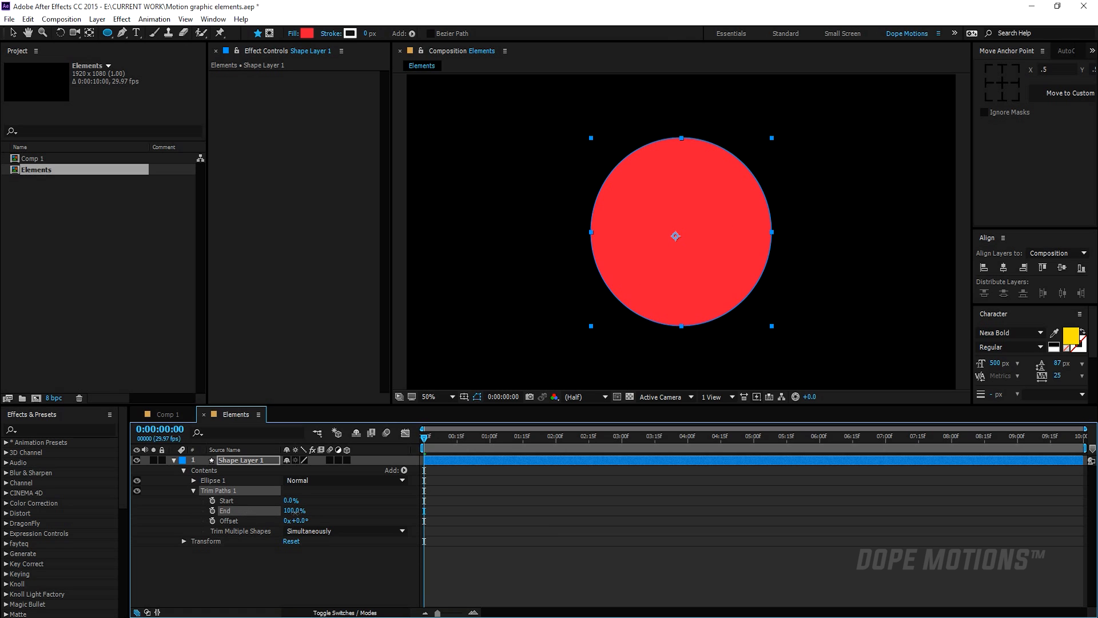
{"action": "left_click", "coordinate": [212, 510]}
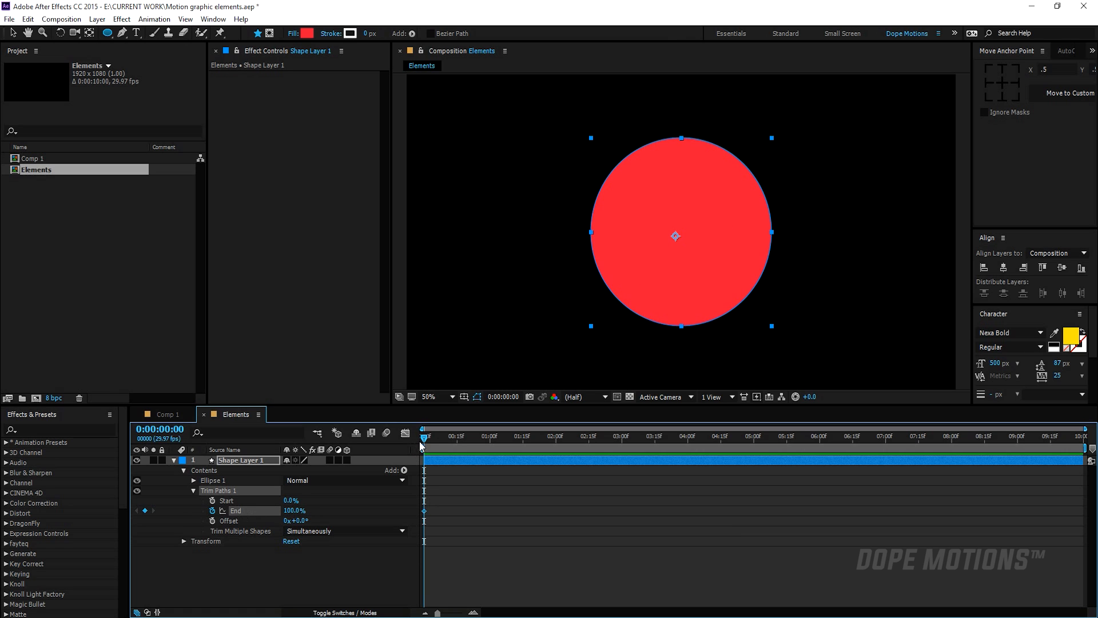
{"action": "left_click_drag", "start_coordinate": [425, 437], "coordinate": [490, 438]}
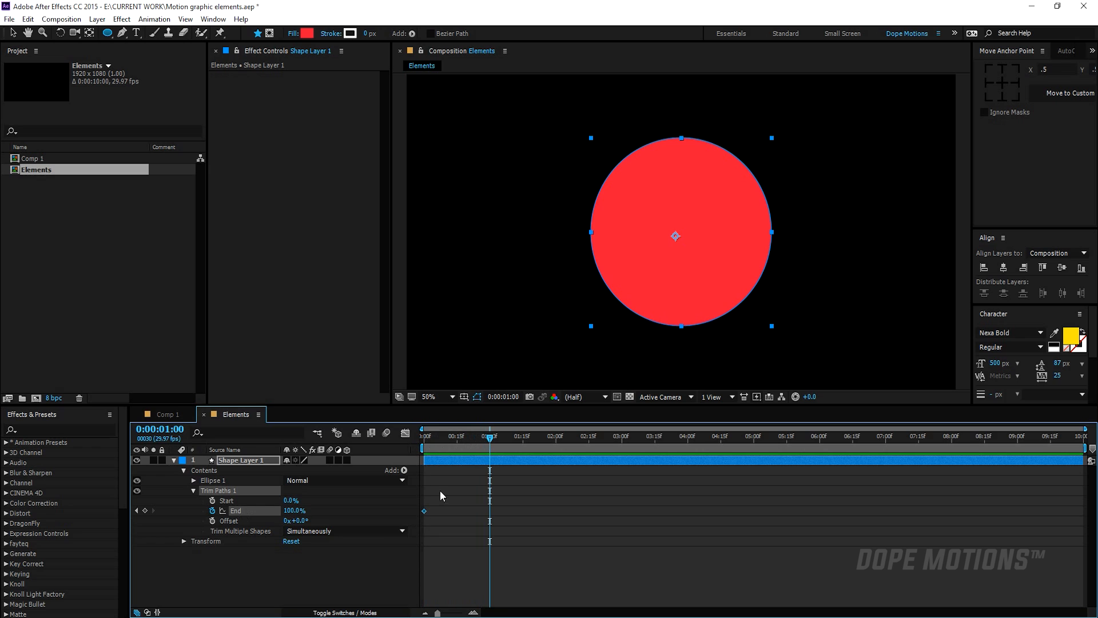
{"action": "left_click_drag", "start_coordinate": [292, 510], "coordinate": [206, 508]}
{"action": "scroll", "coordinate": [475, 511], "scroll_direction": "up", "scroll_amount": 3}
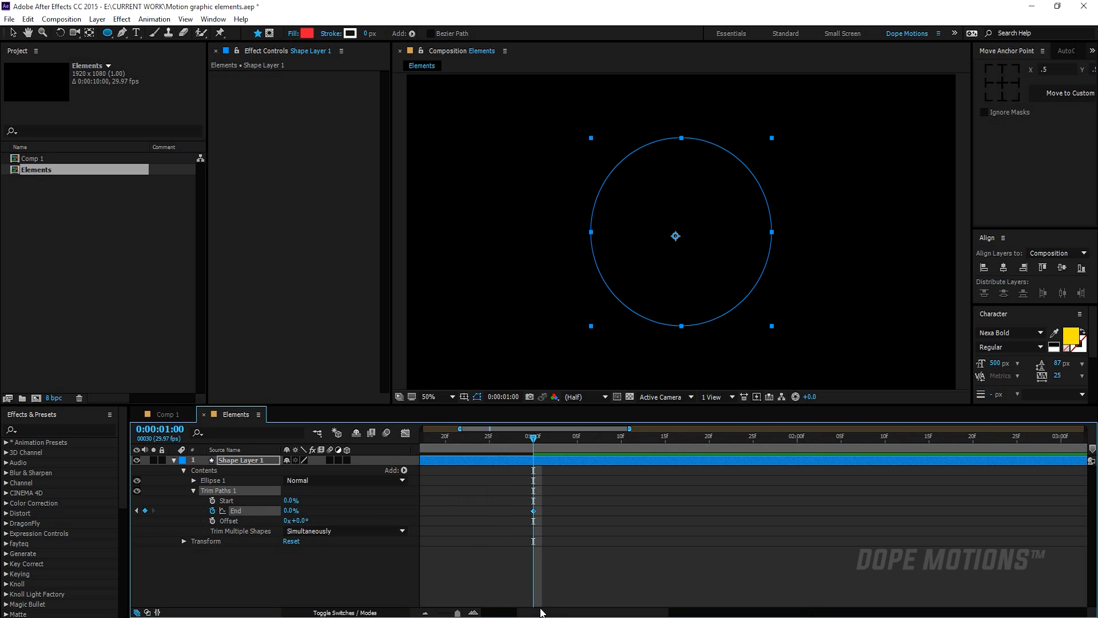
{"action": "left_click_drag", "start_coordinate": [533, 611], "coordinate": [498, 611]}
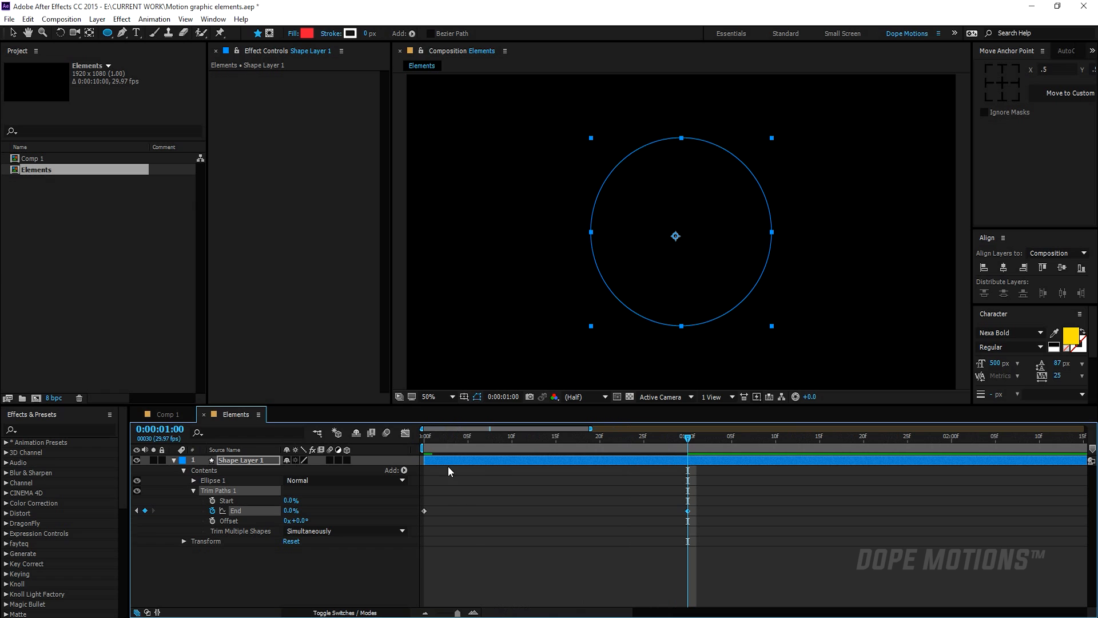
Step: Animate the Trim Paths Start value from 100% at 0:00:00:05 to 0% at 0:00:01:05, and preview the result
{"action": "left_click_drag", "start_coordinate": [455, 437], "coordinate": [468, 437]}
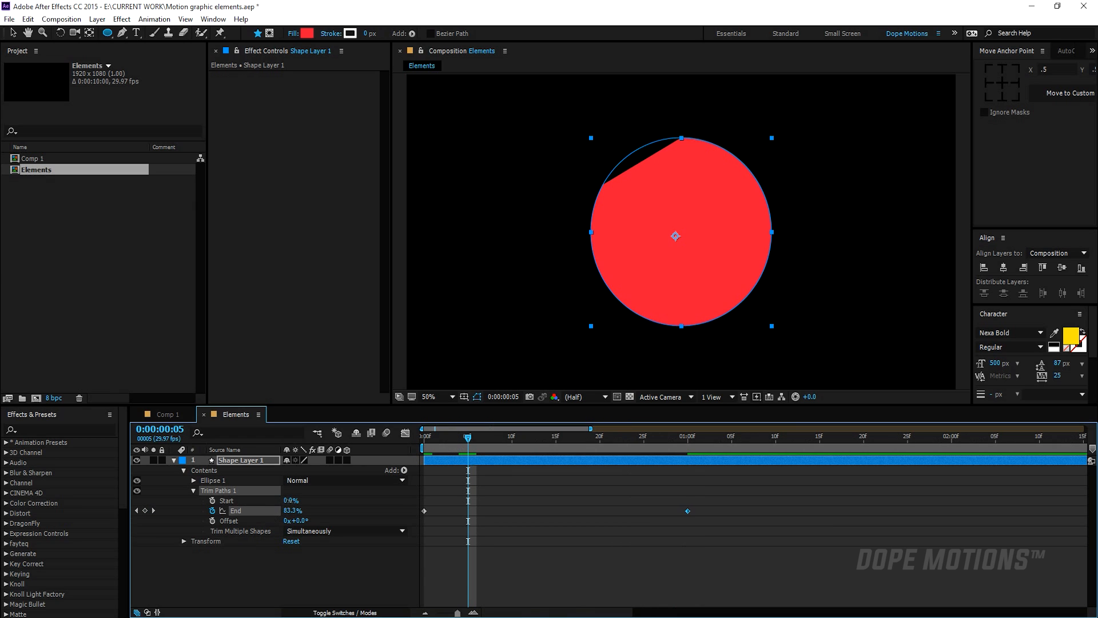
{"action": "left_click_drag", "start_coordinate": [289, 501], "coordinate": [408, 492]}
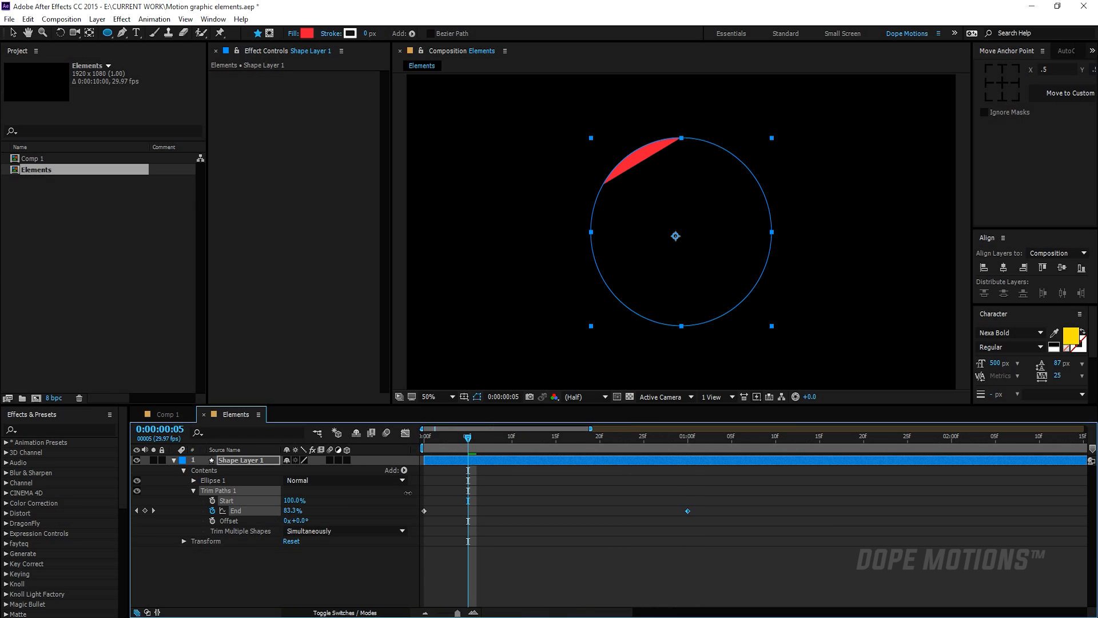
{"action": "left_click", "coordinate": [212, 501]}
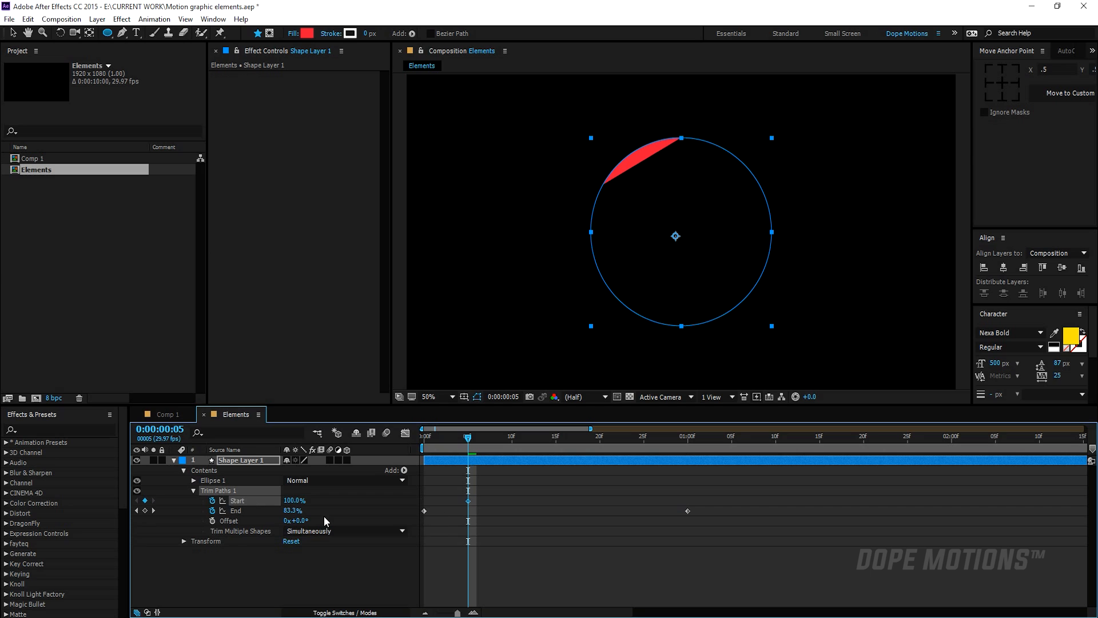
{"action": "left_click", "coordinate": [733, 437]}
{"action": "left_click_drag", "start_coordinate": [289, 500], "coordinate": [229, 501]}
{"action": "key", "text": "space"}
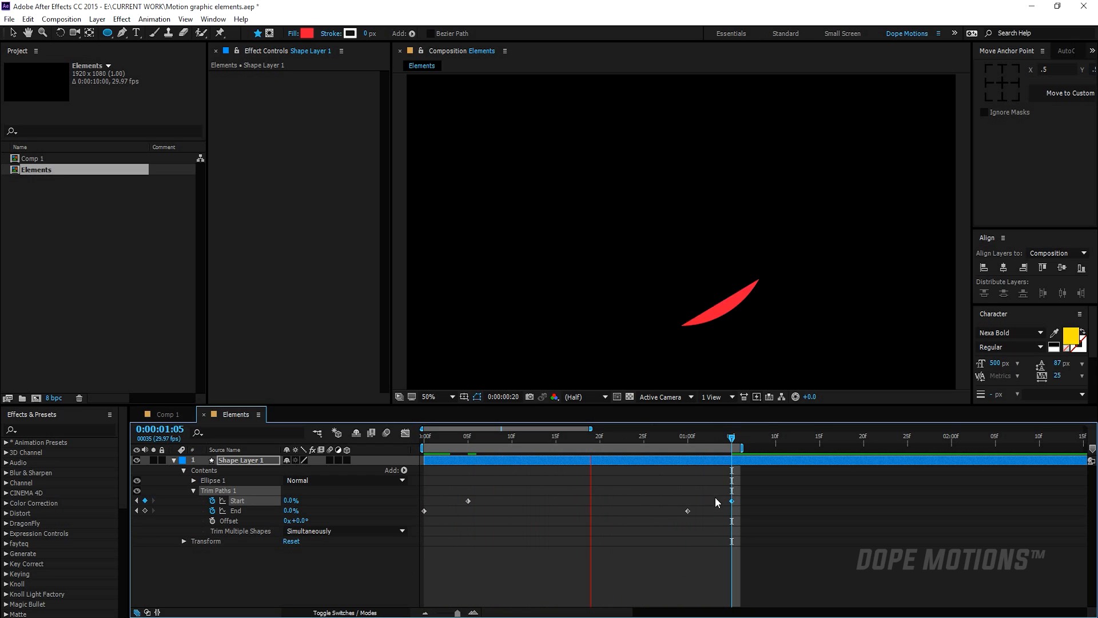
Step: Apply Easy Ease to all Start and End keyframes of Trim Paths
{"action": "left_click", "coordinate": [688, 438]}
{"action": "left_click_drag", "start_coordinate": [751, 488], "coordinate": [420, 527]}
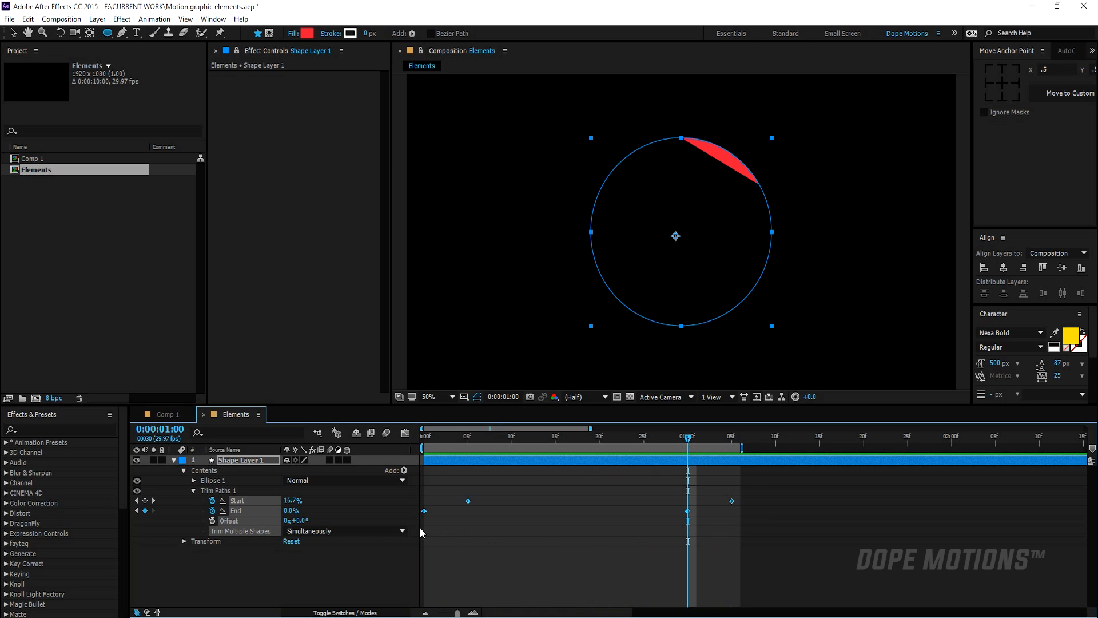
{"action": "key", "text": "F9"}
Step: Lengthen the easing handles of the first and last Start and End keyframes in the Graph Editor, and preview the animation
{"action": "left_click", "coordinate": [406, 433]}
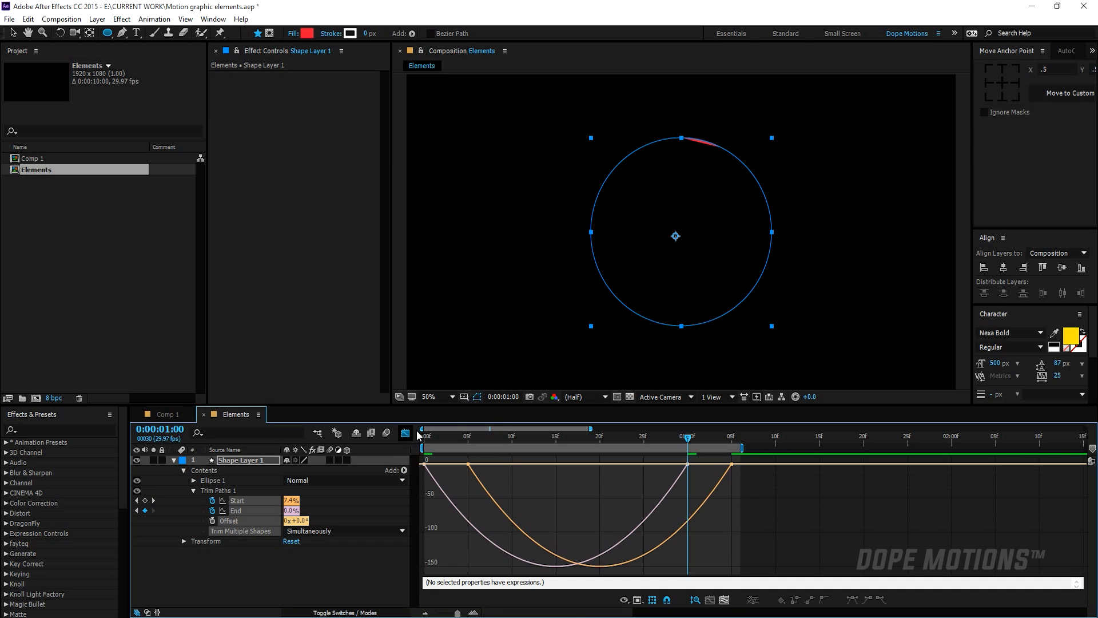
{"action": "left_click_drag", "start_coordinate": [791, 513], "coordinate": [593, 469]}
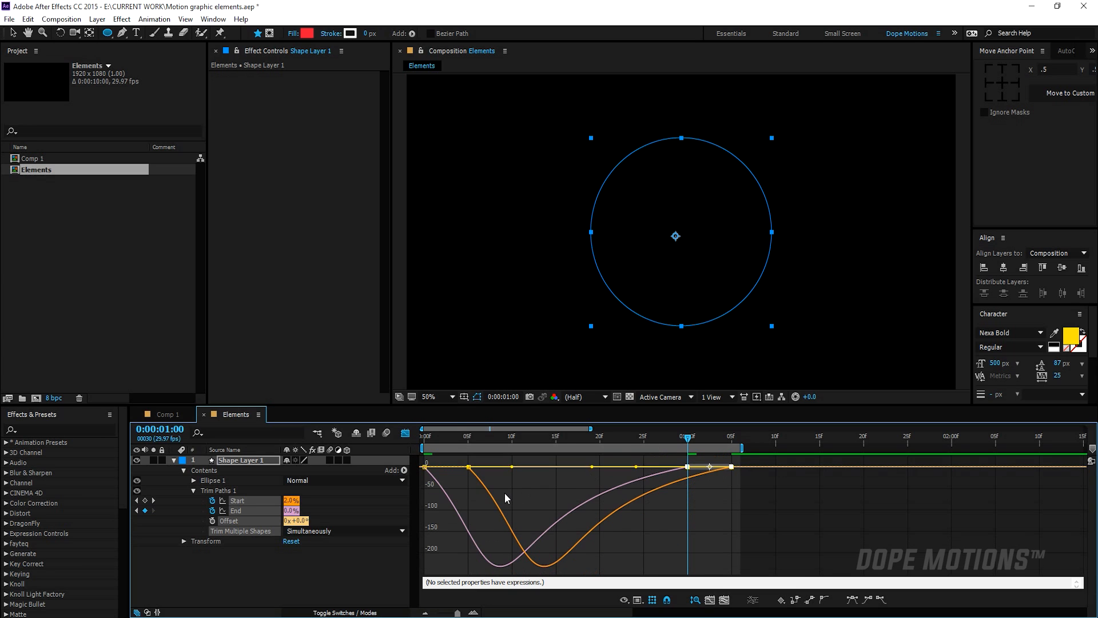
{"action": "left_click_drag", "start_coordinate": [505, 491], "coordinate": [420, 459]}
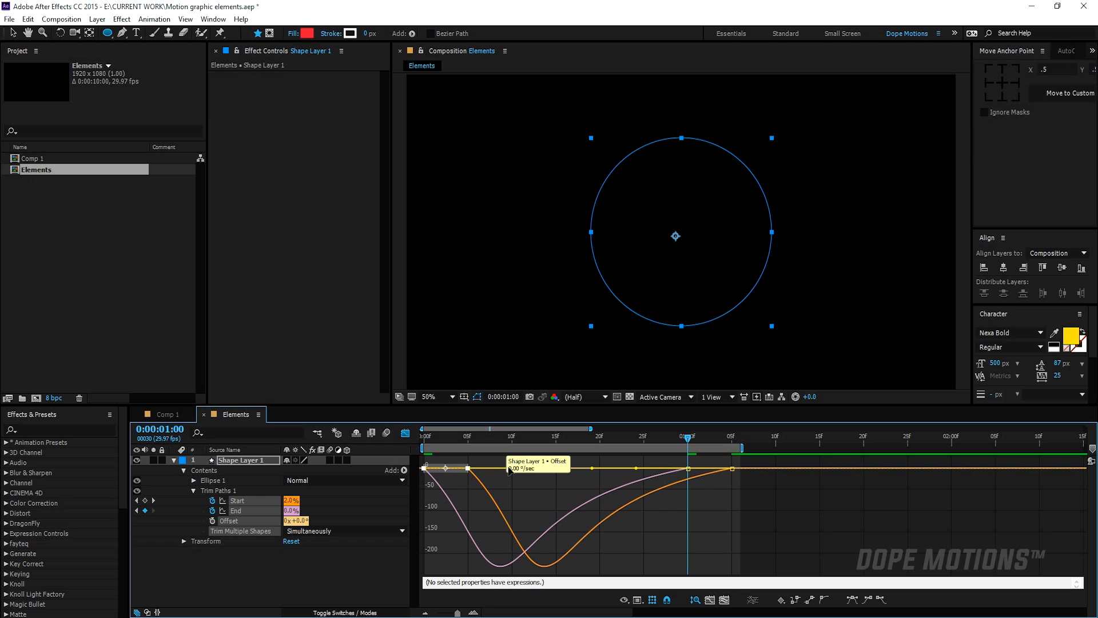
{"action": "left_click_drag", "start_coordinate": [512, 468], "coordinate": [558, 472]}
{"action": "key", "text": "space"}
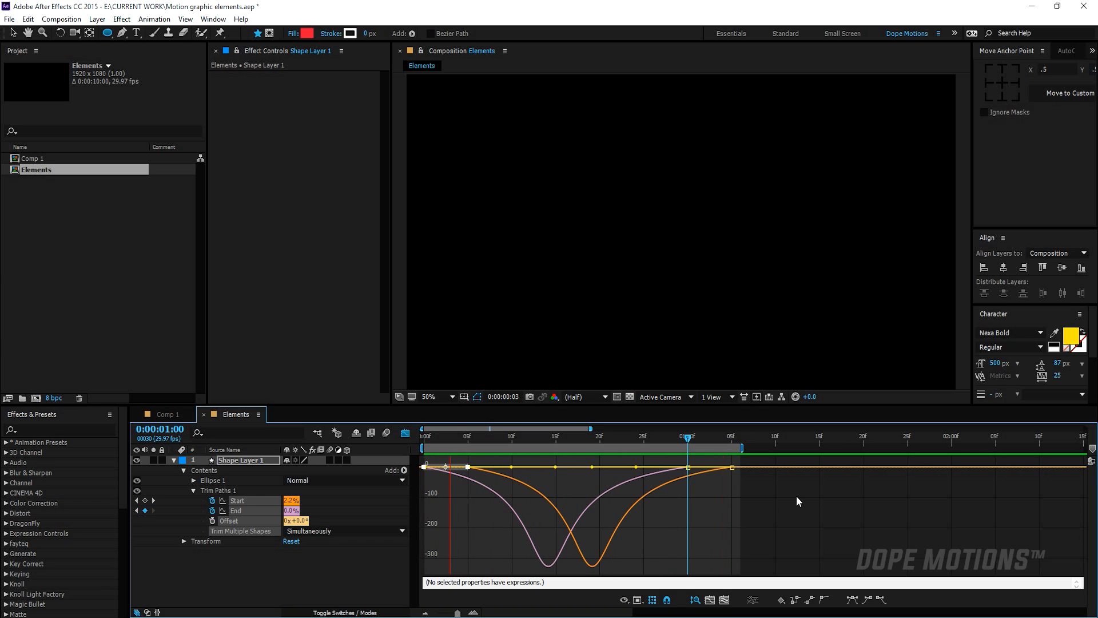
{"action": "left_click", "coordinate": [406, 434]}
Step: At 0:00:00:12, add Offset Paths to the contents of Shape Layer 1, below Trim Paths
{"action": "left_click", "coordinate": [530, 435]}
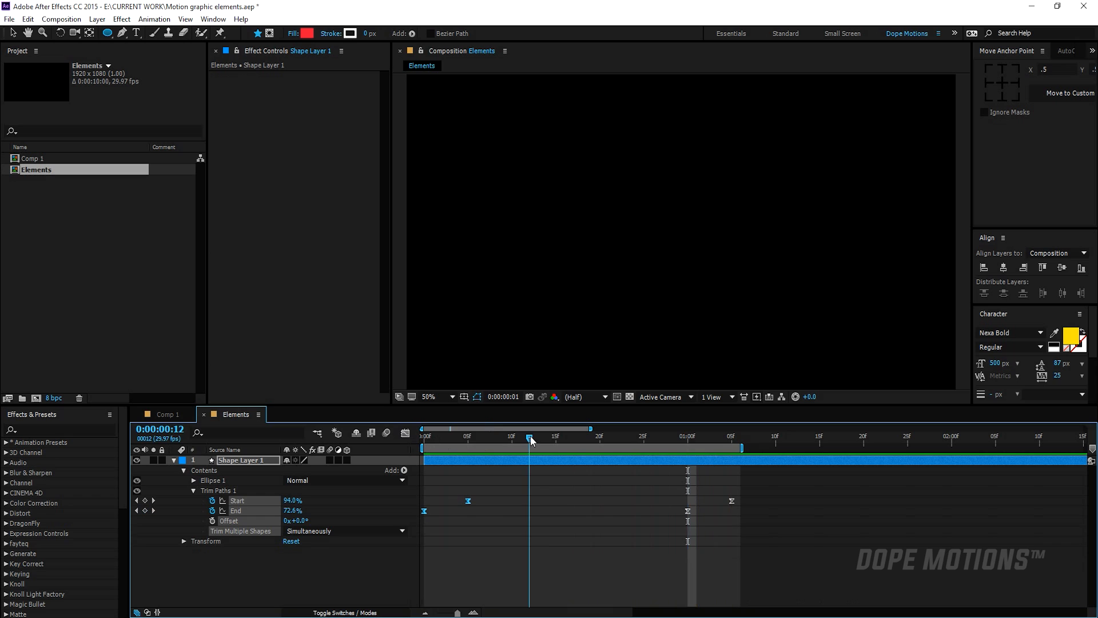
{"action": "key", "text": "u"}
{"action": "left_click", "coordinate": [290, 527]}
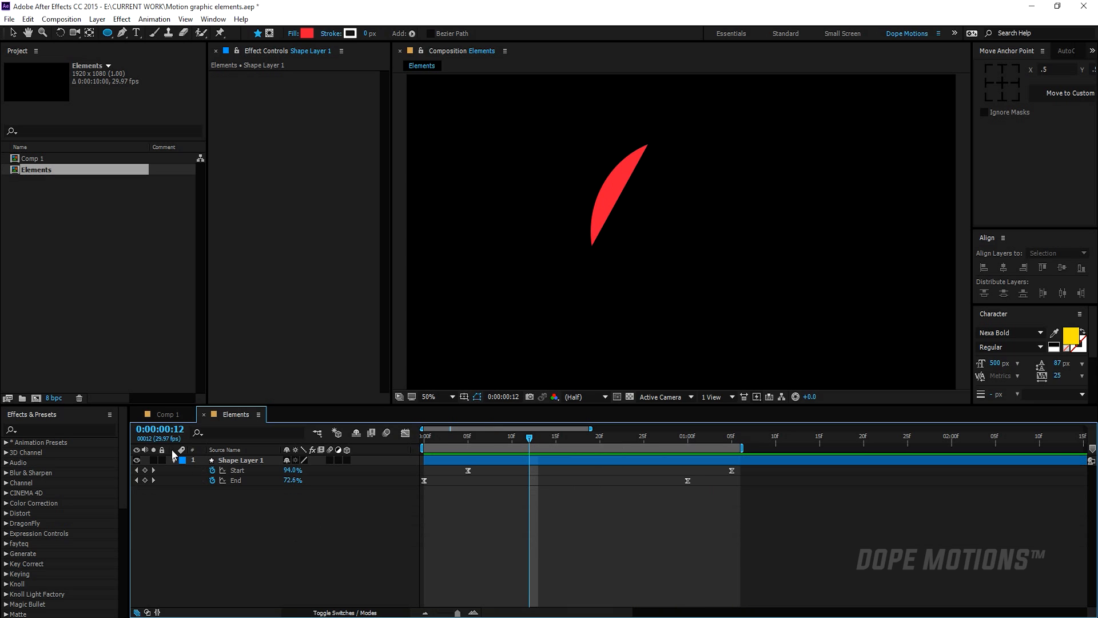
{"action": "left_click", "coordinate": [173, 459]}
{"action": "left_click", "coordinate": [173, 459]}
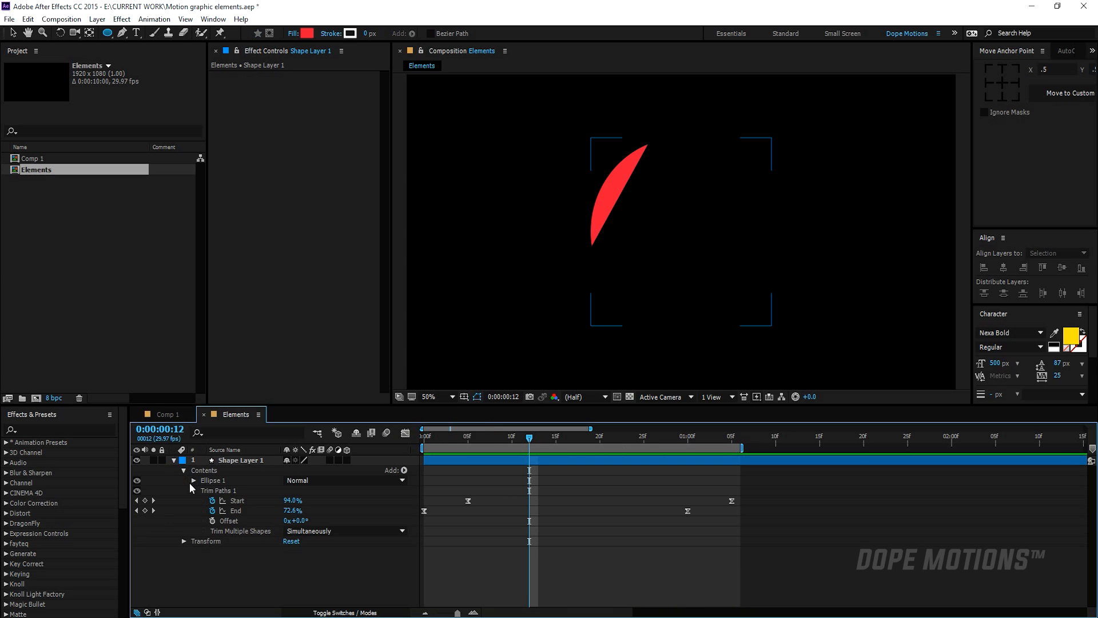
{"action": "left_click", "coordinate": [193, 491]}
{"action": "left_click", "coordinate": [245, 512]}
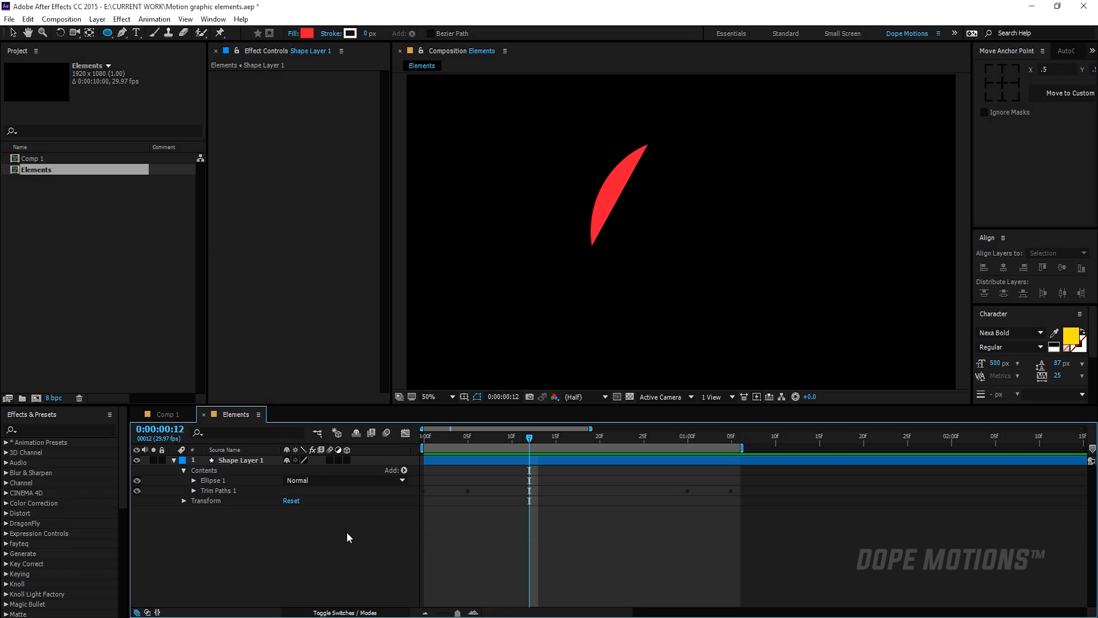
{"action": "left_click", "coordinate": [388, 490]}
{"action": "left_click", "coordinate": [404, 470]}
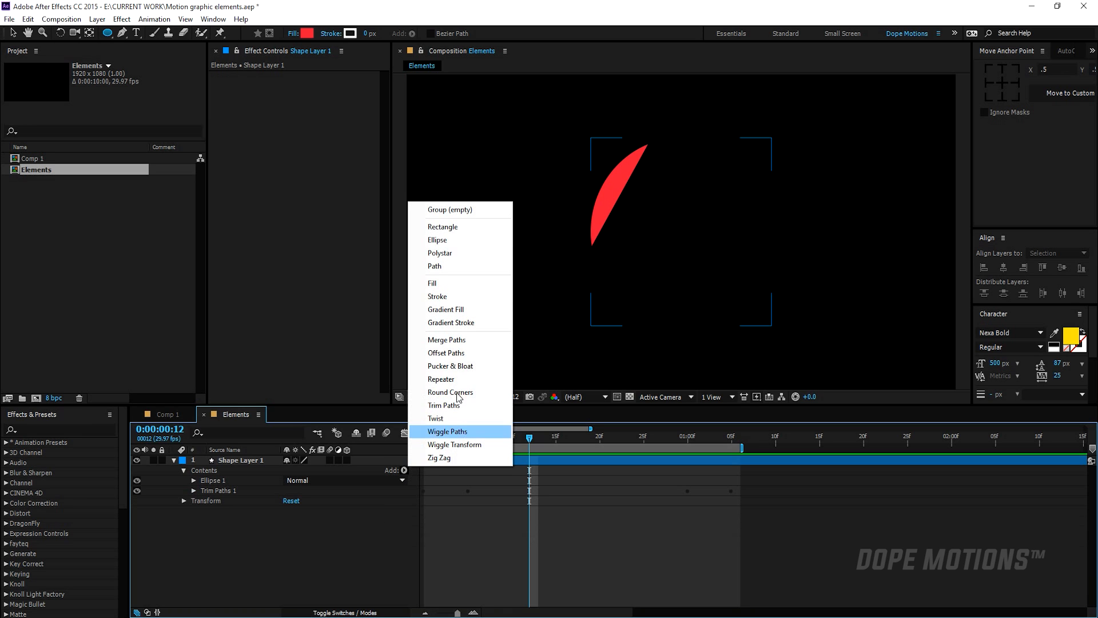
{"action": "left_click", "coordinate": [449, 352]}
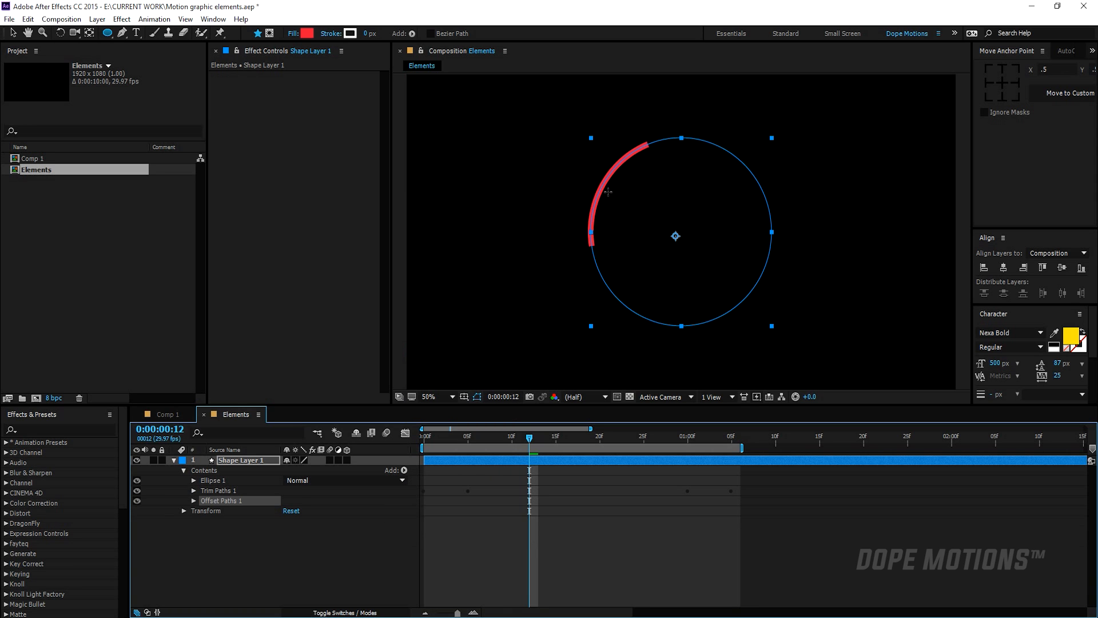
Step: Set the Offset Paths Amount to 6 and deselect the shape layer
{"action": "key", "text": "v"}
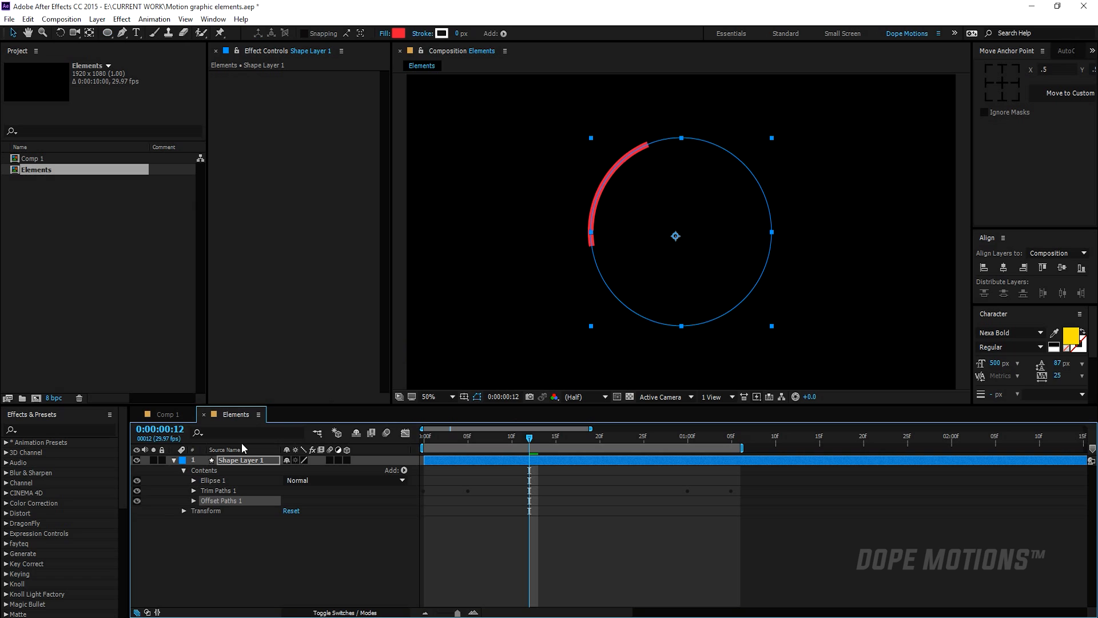
{"action": "left_click", "coordinate": [192, 501]}
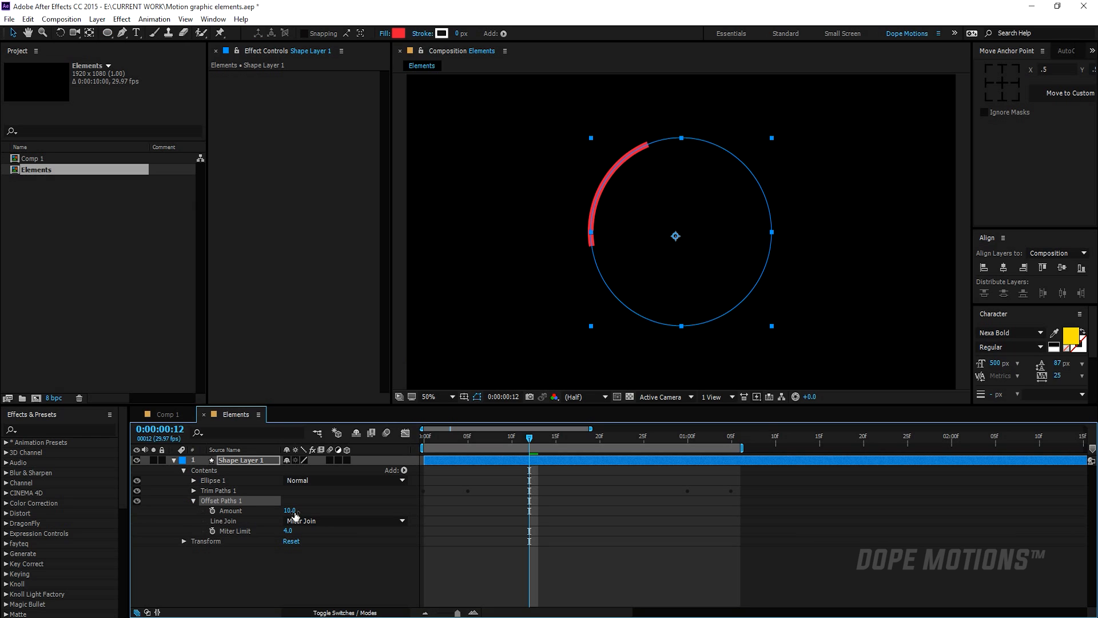
{"action": "mouse_move", "coordinate": [301, 511]}
{"action": "left_mouse_down"}
{"action": "mouse_move", "coordinate": [343, 511]}
{"action": "mouse_move", "coordinate": [295, 511]}
{"action": "left_mouse_up"}
{"action": "left_click", "coordinate": [289, 511]}
{"action": "type", "text": "6"}
{"action": "left_click", "coordinate": [303, 568]}
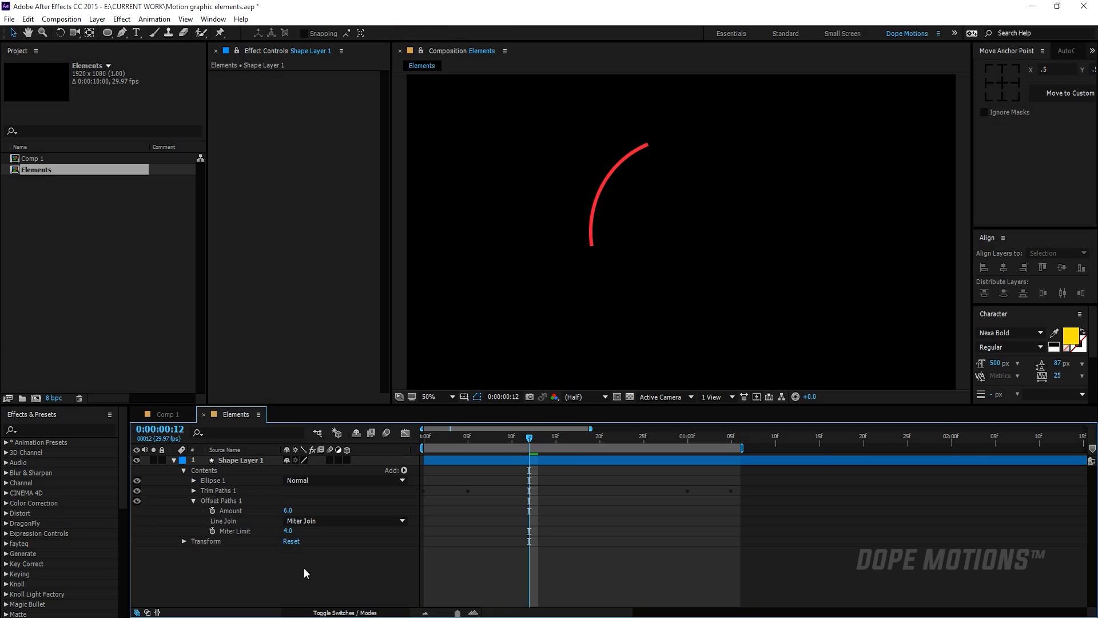
Step: Preview the offset animation, collapse Offset Paths, and add a Repeater to Shape Layer 1's contents at 0:00:00:11
{"action": "key", "text": "space"}
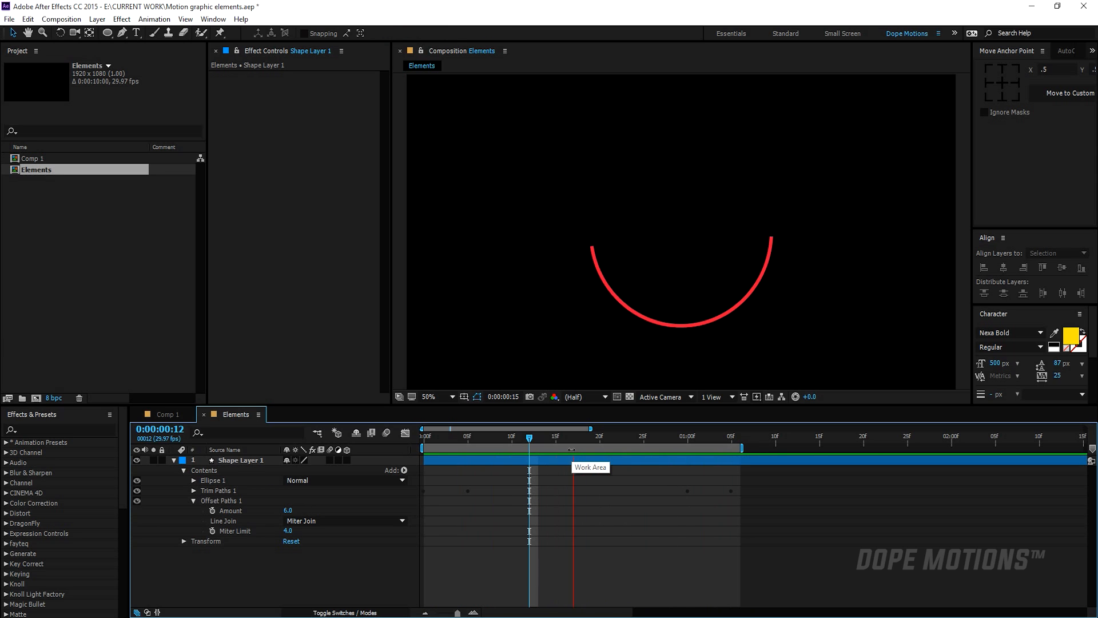
{"action": "left_click", "coordinate": [518, 439]}
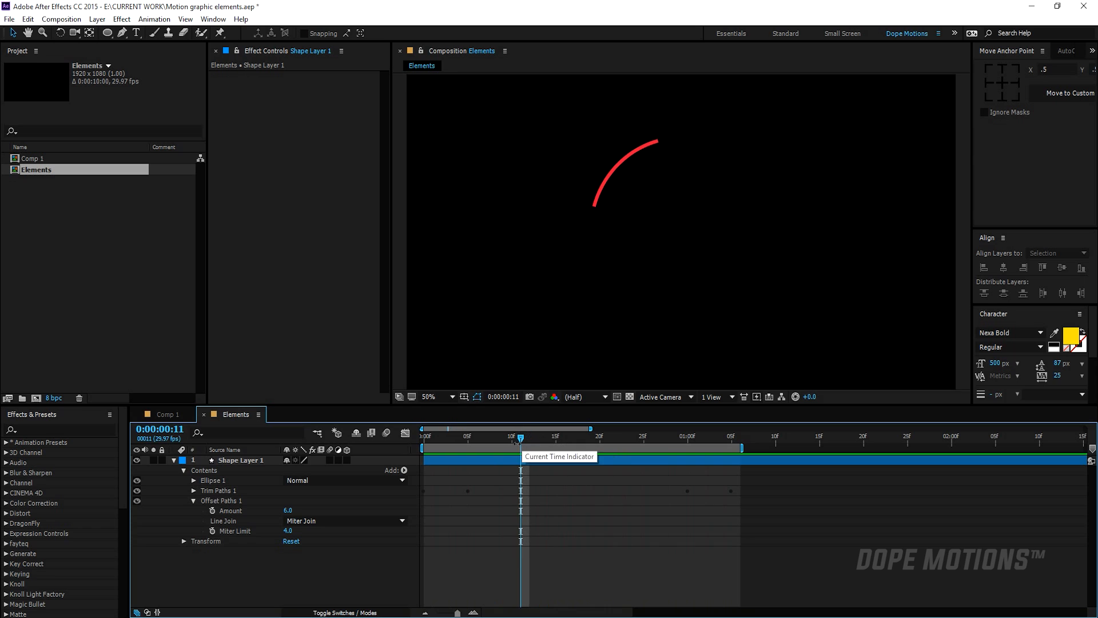
{"action": "left_click", "coordinate": [194, 501]}
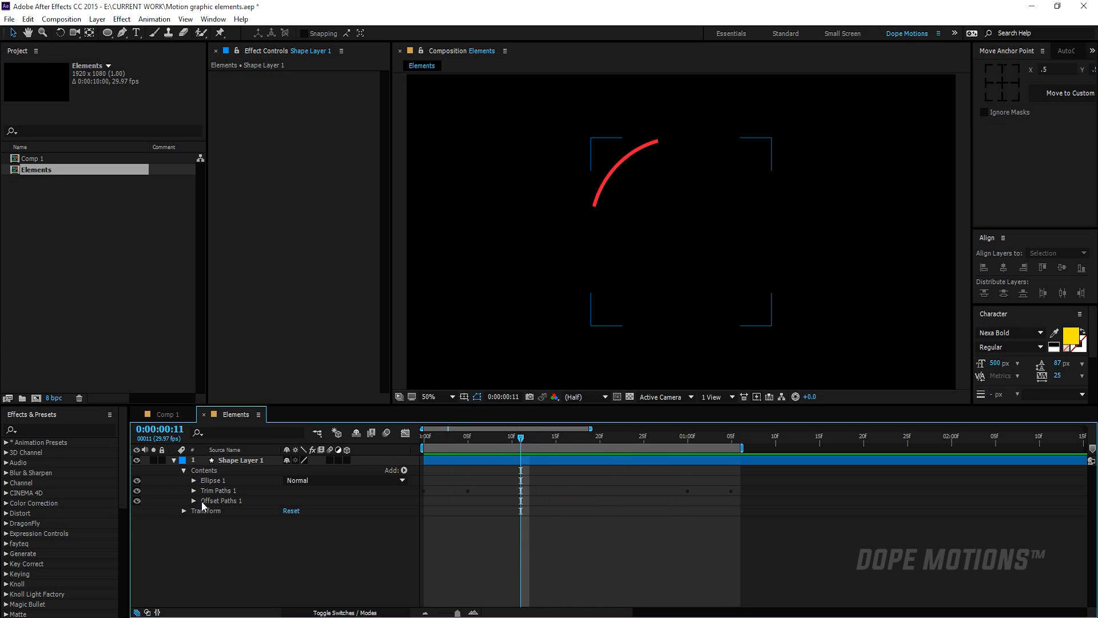
{"action": "left_click", "coordinate": [404, 470]}
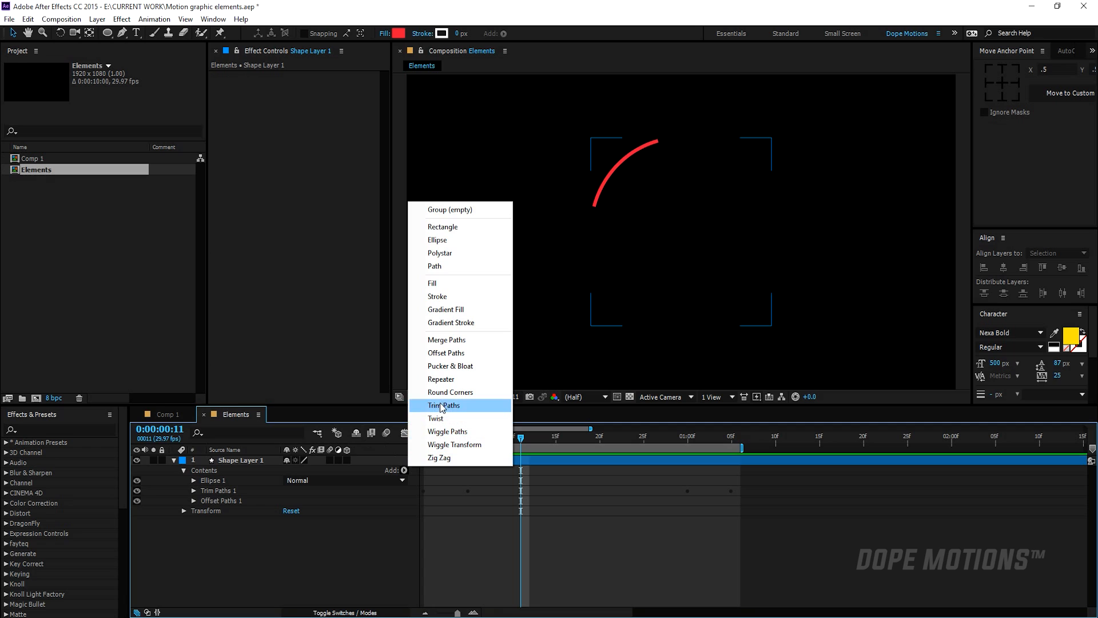
{"action": "left_click", "coordinate": [443, 381]}
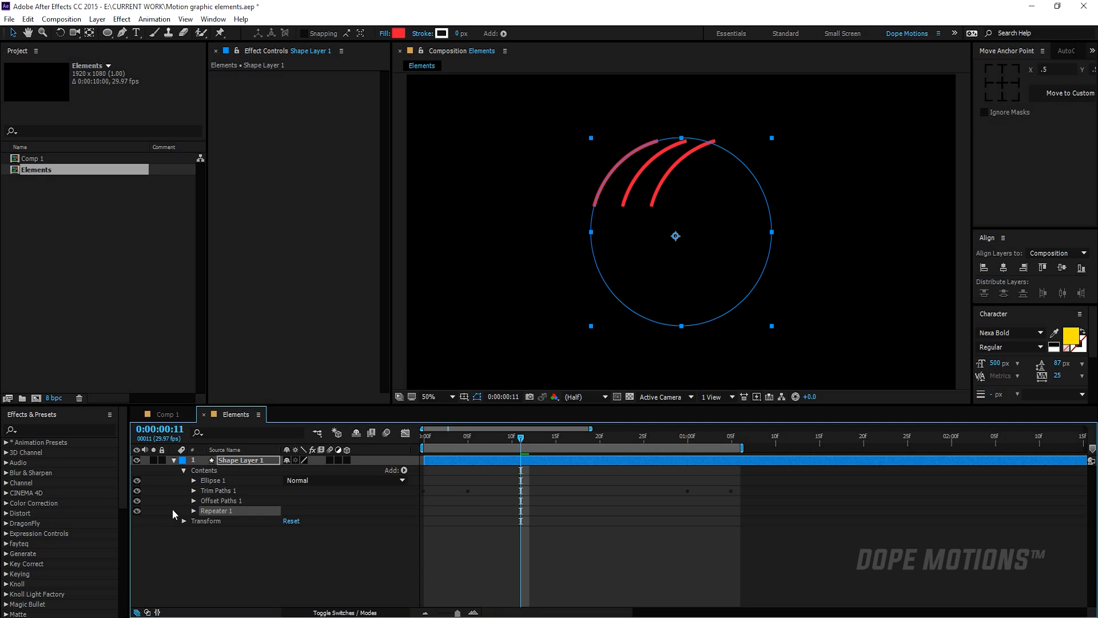
Step: Set the Repeater's Copies to 20 and deselect the shape layer
{"action": "left_click", "coordinate": [193, 511]}
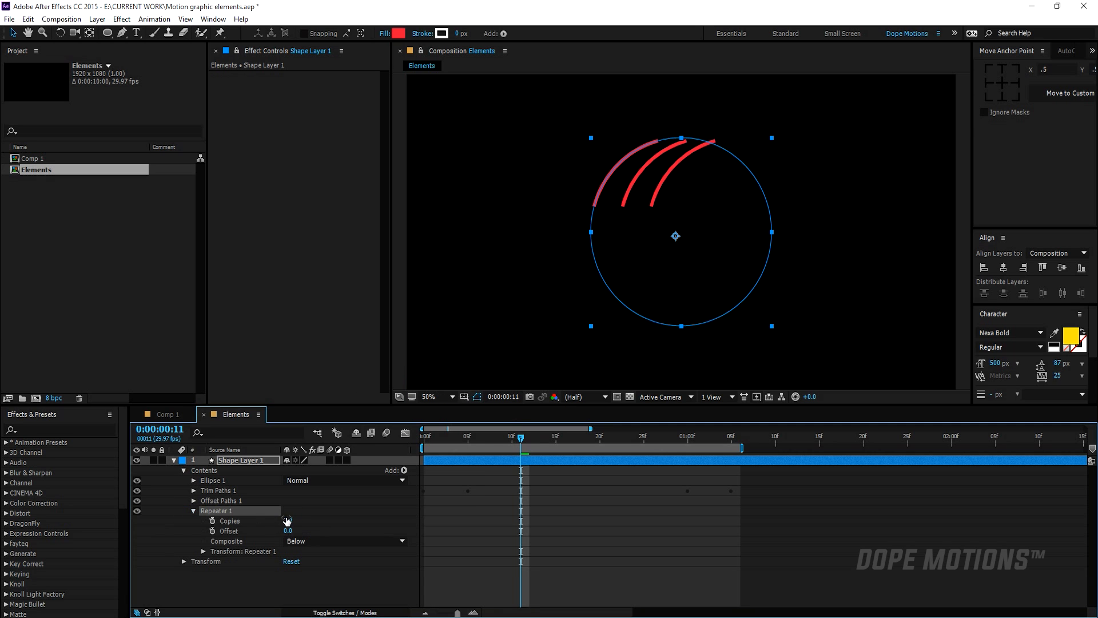
{"action": "mouse_move", "coordinate": [288, 520]}
{"action": "left_mouse_down"}
{"action": "mouse_move", "coordinate": [308, 517]}
{"action": "mouse_move", "coordinate": [280, 519]}
{"action": "mouse_move", "coordinate": [296, 527]}
{"action": "left_mouse_up"}
{"action": "left_click", "coordinate": [290, 521]}
{"action": "type", "text": "20"}
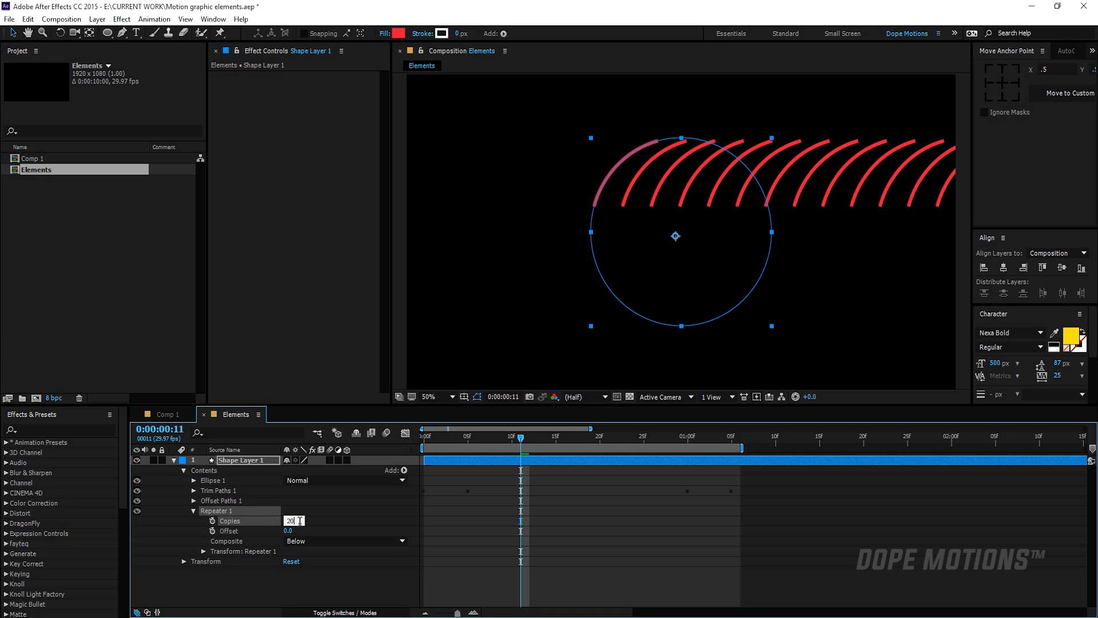
{"action": "left_click", "coordinate": [346, 519]}
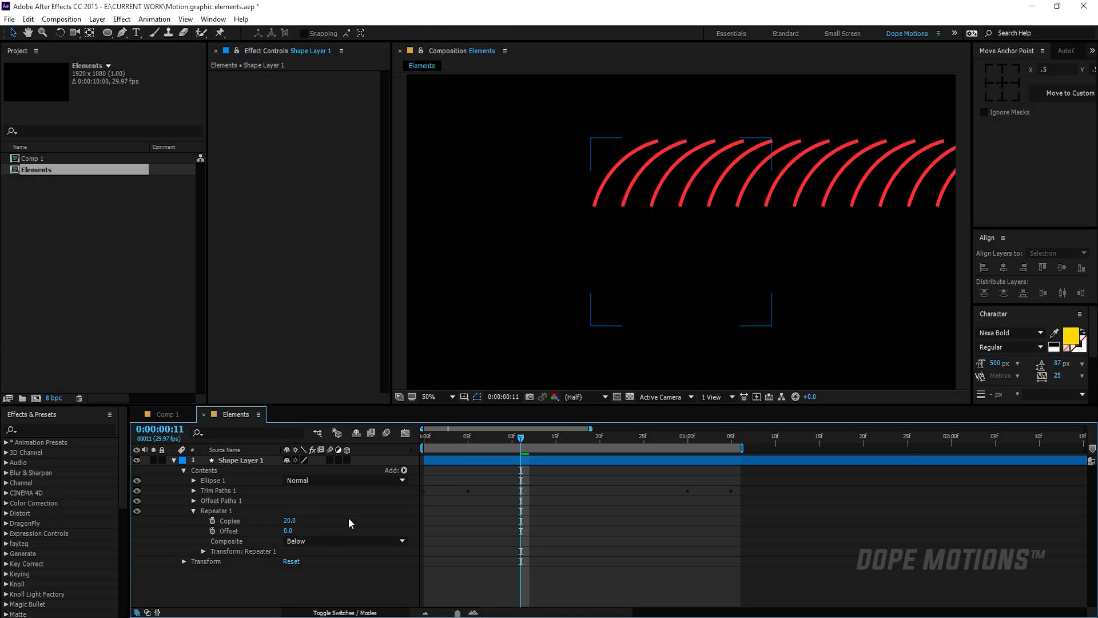
Step: Expand the Repeater's transform properties, enlarge the timeline area, and set the Repeater's Position to 0, 0
{"action": "left_click", "coordinate": [203, 552]}
{"action": "scroll", "coordinate": [203, 552], "scroll_direction": "down", "scroll_amount": 1}
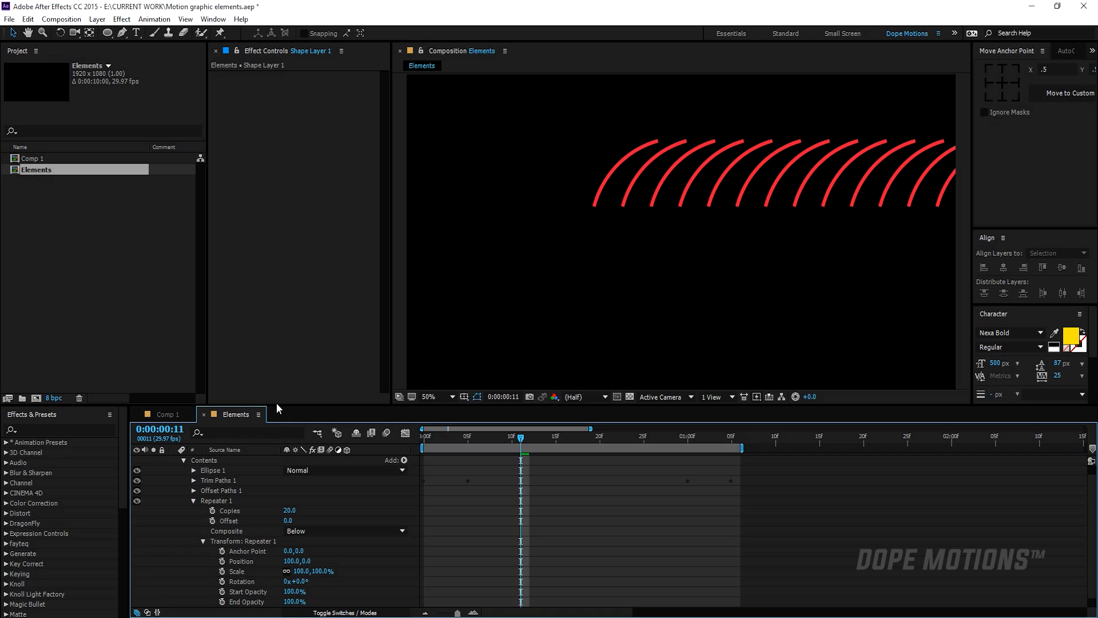
{"action": "left_click_drag", "start_coordinate": [276, 405], "coordinate": [276, 361]}
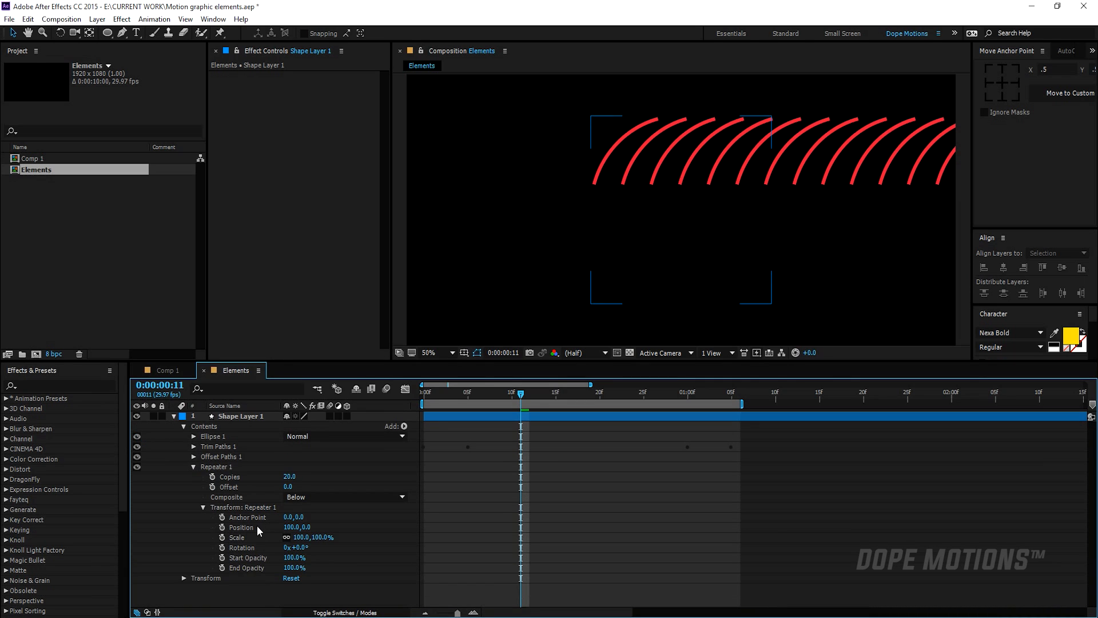
{"action": "left_click", "coordinate": [289, 527]}
{"action": "key", "text": "Return"}
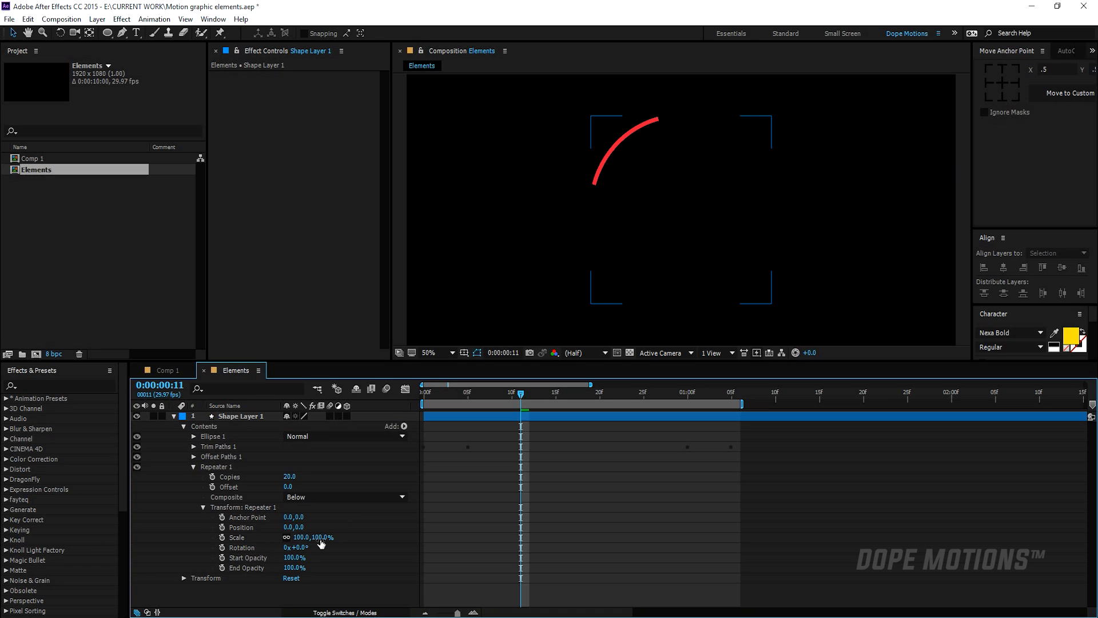
Step: Set the Repeater's Scale to 92% and Rotation to 40°, preview the animation, and go to 0:00:00:17
{"action": "mouse_move", "coordinate": [321, 541]}
{"action": "left_mouse_down"}
{"action": "mouse_move", "coordinate": [307, 546]}
{"action": "mouse_move", "coordinate": [322, 547]}
{"action": "left_mouse_up"}
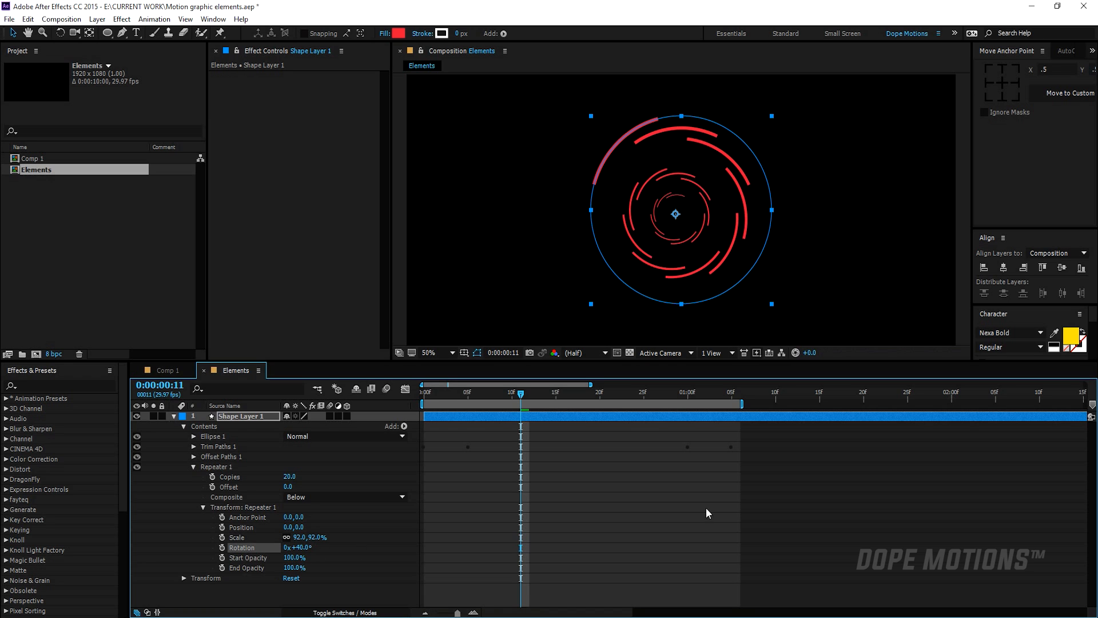
{"action": "key", "text": "space"}
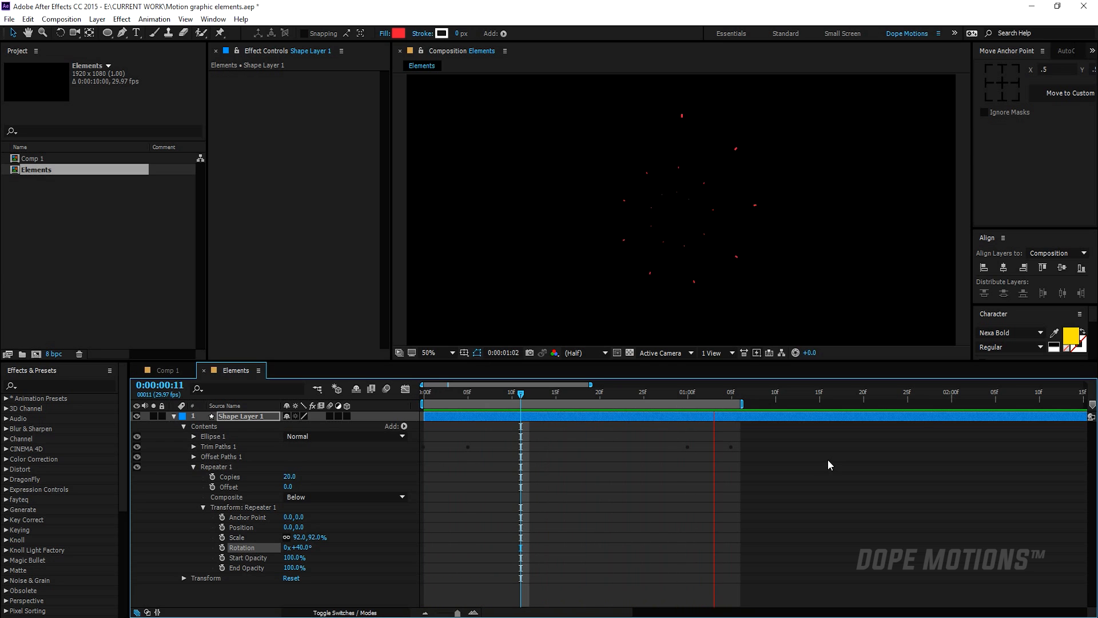
{"action": "left_click_drag", "start_coordinate": [624, 390], "coordinate": [574, 386]}
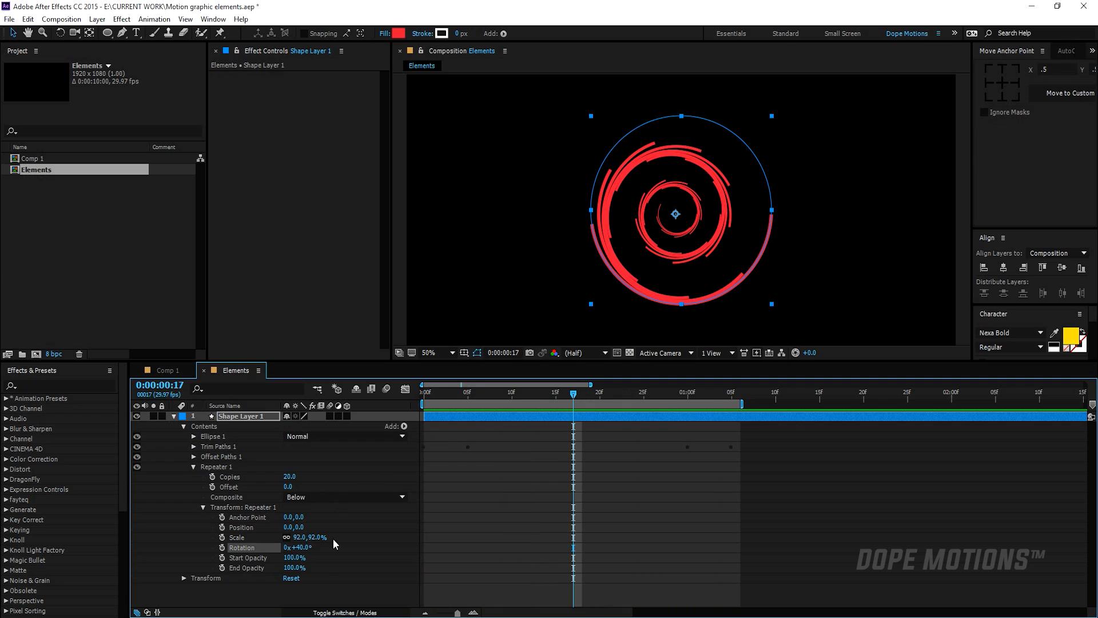
Step: Set the Repeater's Scale to 75%, preview the animation, and scrub to 0:00:00:15
{"action": "left_click", "coordinate": [314, 537]}
{"action": "type", "text": "75"}
{"action": "key", "text": "Return"}
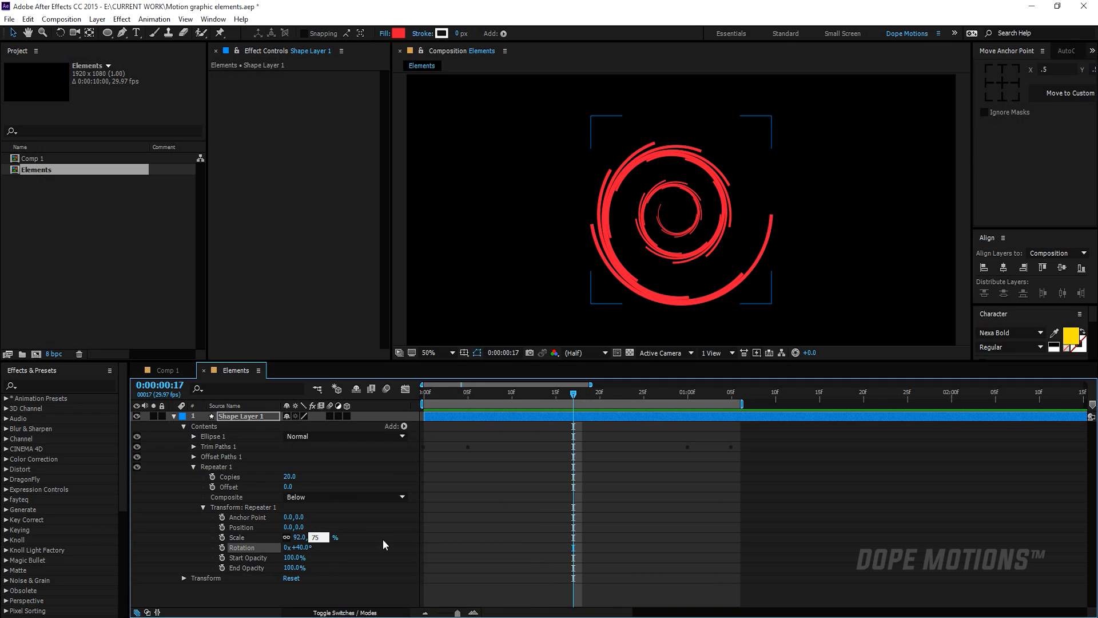
{"action": "left_click", "coordinate": [385, 540]}
{"action": "key", "text": "space"}
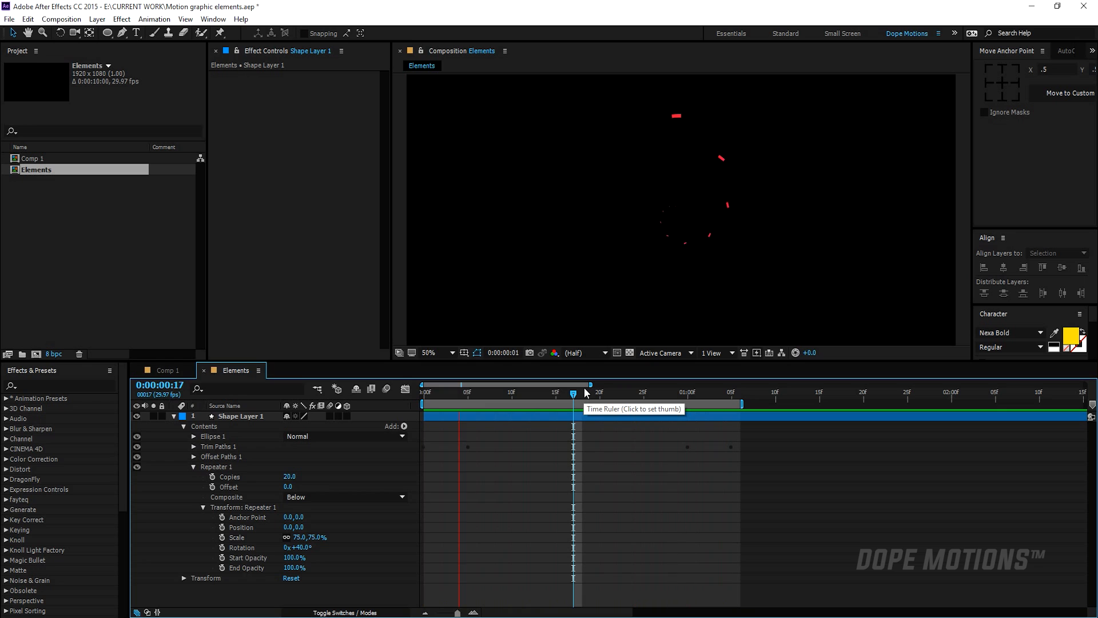
{"action": "key", "text": "space"}
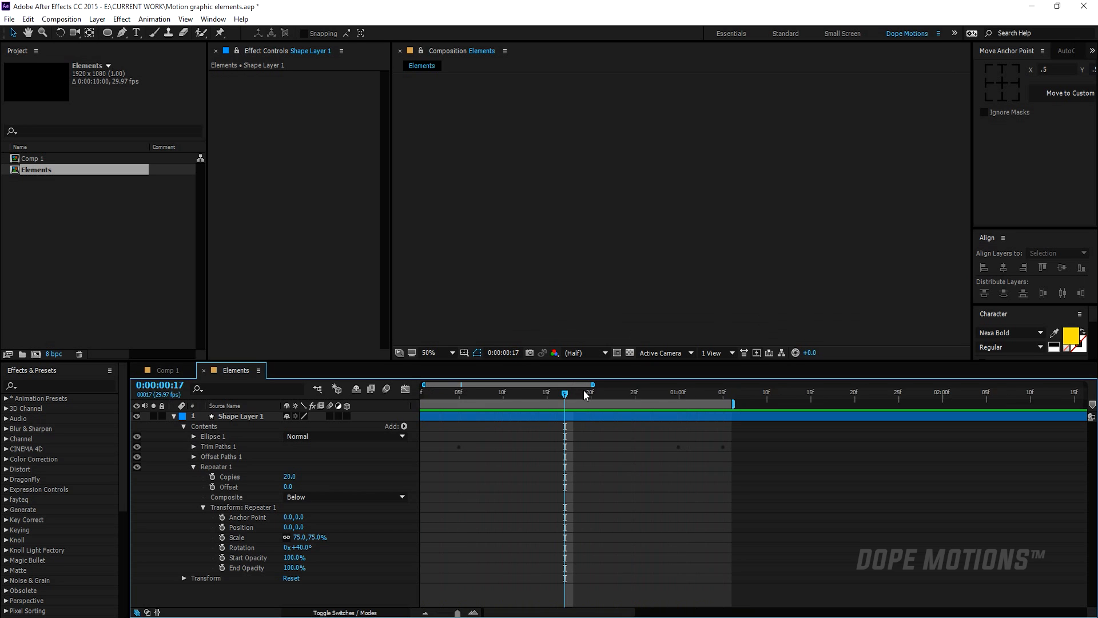
{"action": "left_click_drag", "start_coordinate": [534, 392], "coordinate": [556, 392]}
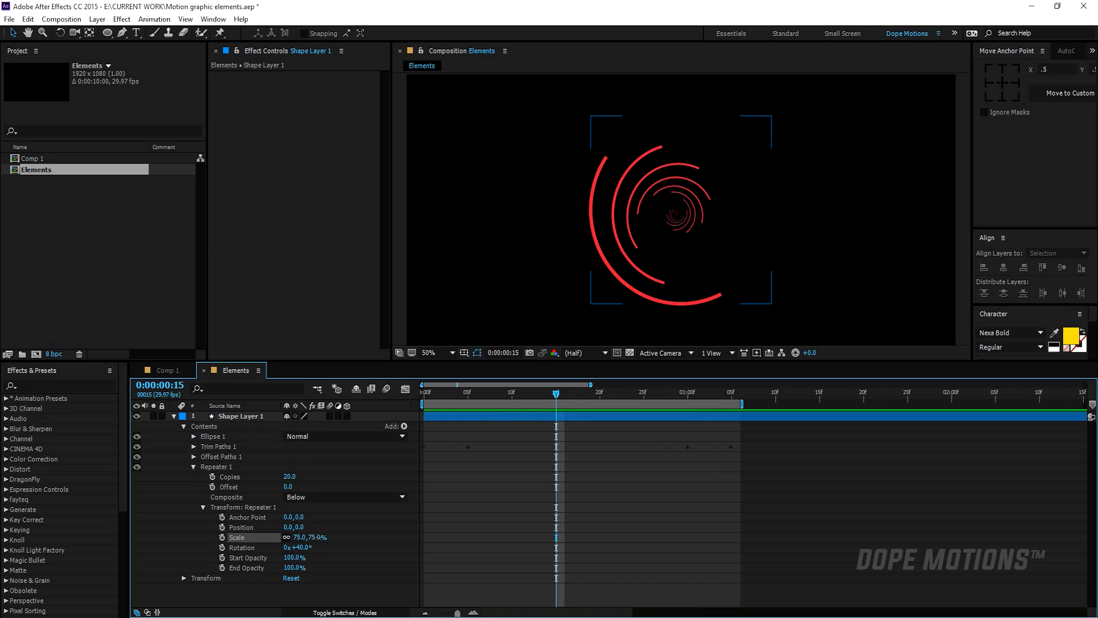
Step: Set the Repeater's Scale to 116% and End Opacity to 0%, and preview the fading copies
{"action": "left_click_drag", "start_coordinate": [314, 538], "coordinate": [334, 537]}
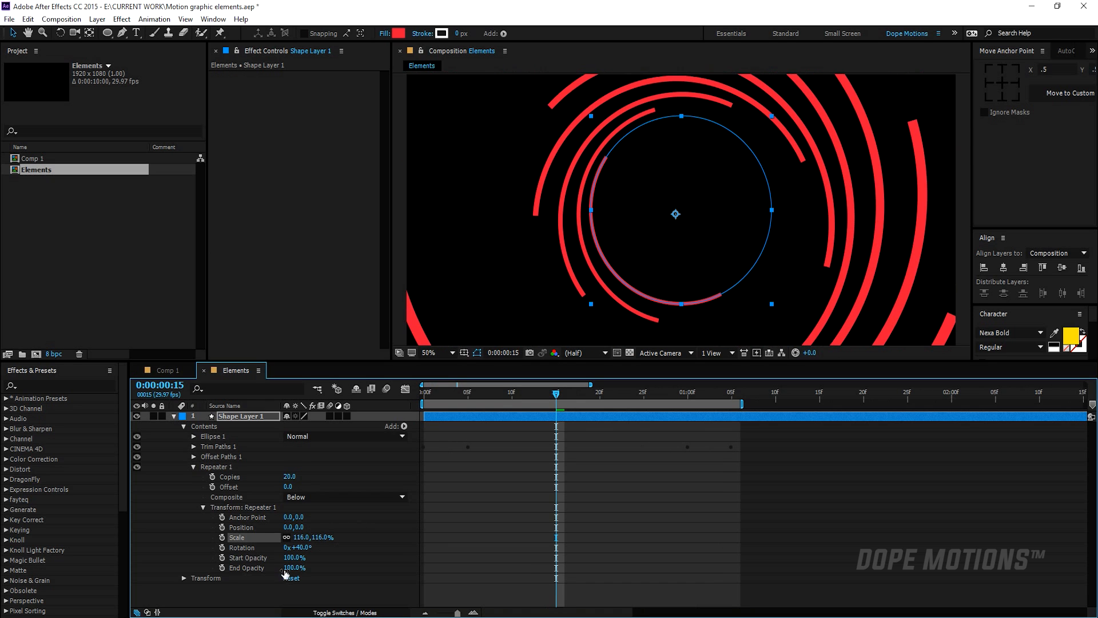
{"action": "left_click_drag", "start_coordinate": [290, 568], "coordinate": [168, 564]}
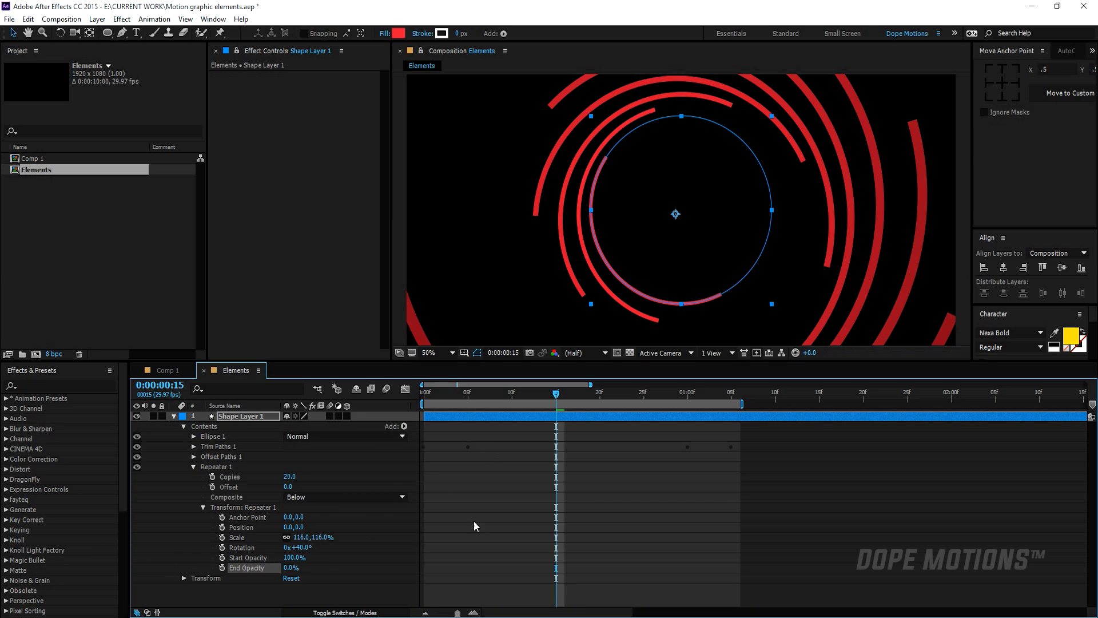
{"action": "key", "text": "space"}
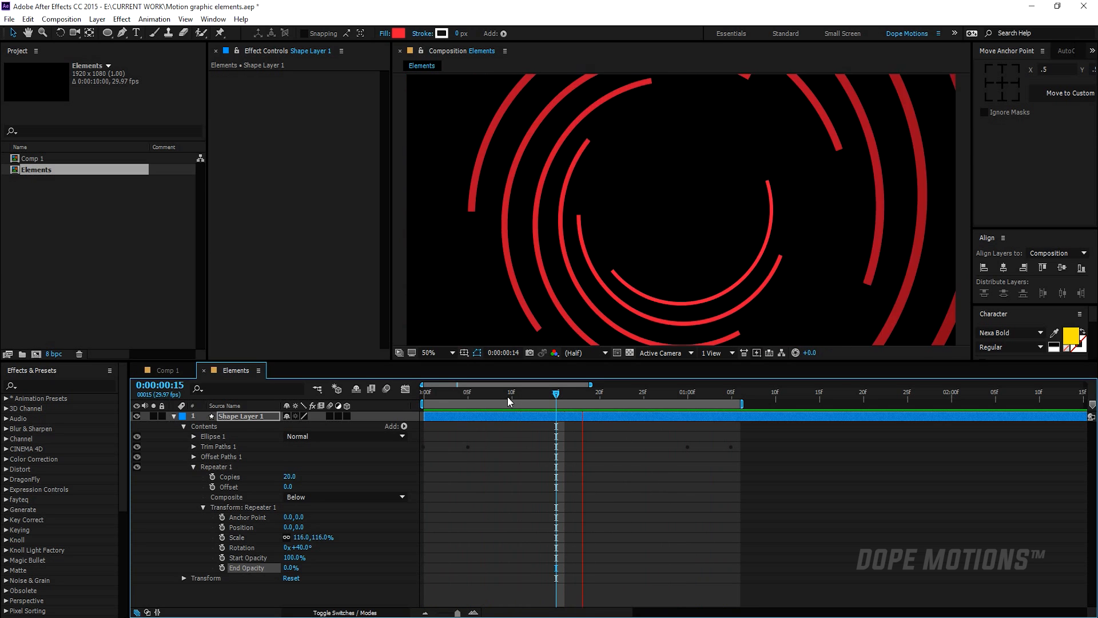
{"action": "left_click", "coordinate": [486, 401]}
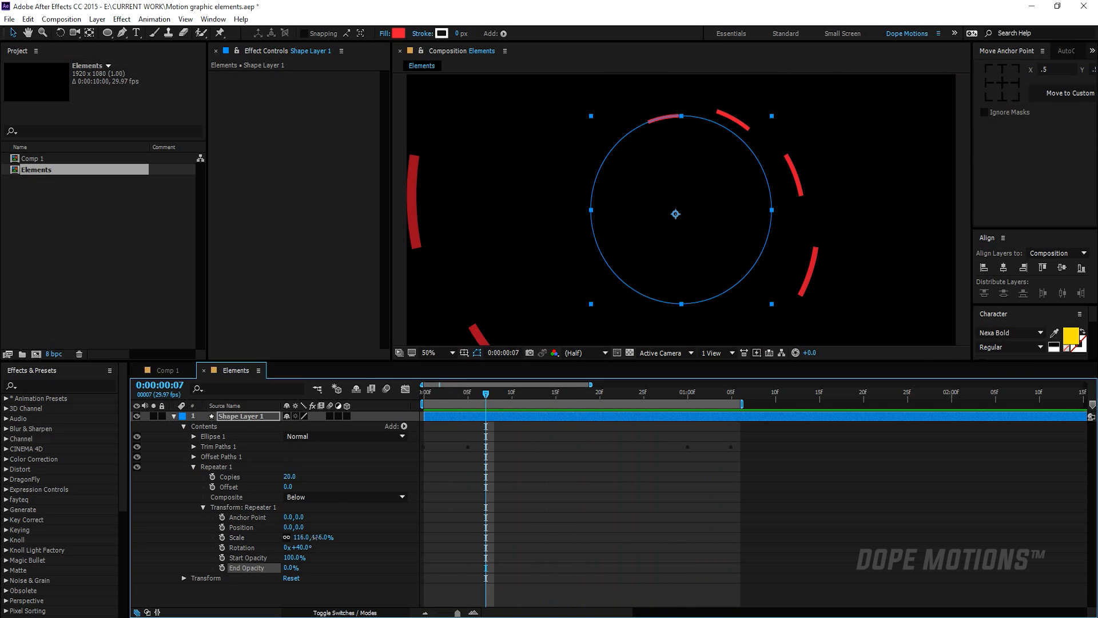
Step: Reduce the Repeater's Scale to 97%, preview the animation, and go to 0:00:00:18
{"action": "left_click_drag", "start_coordinate": [314, 537], "coordinate": [303, 538]}
{"action": "key", "text": "space"}
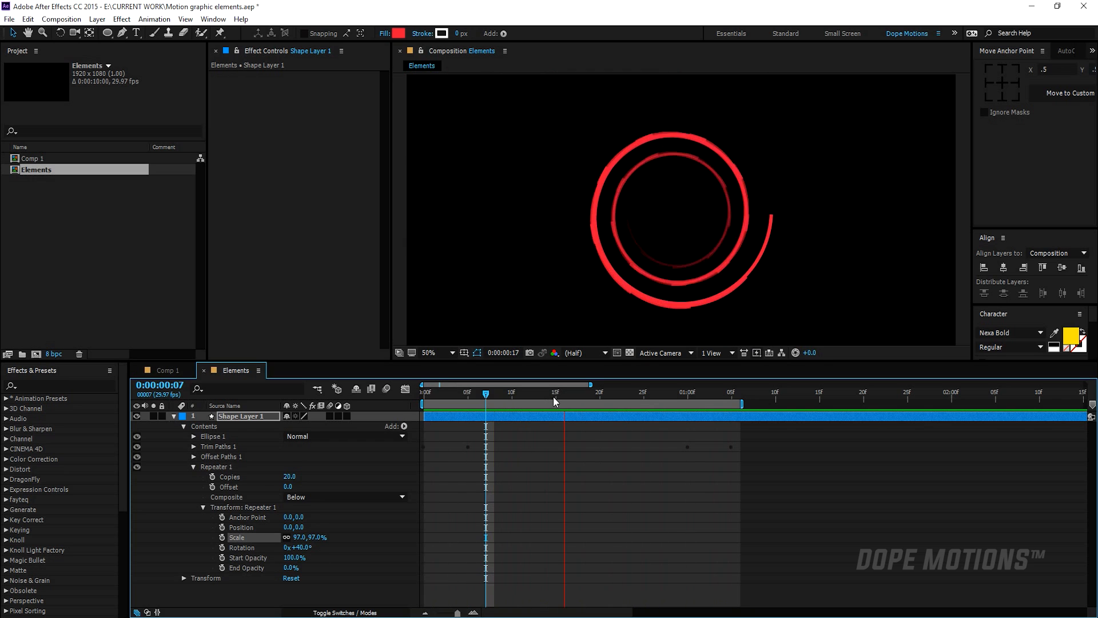
{"action": "left_click", "coordinate": [582, 393]}
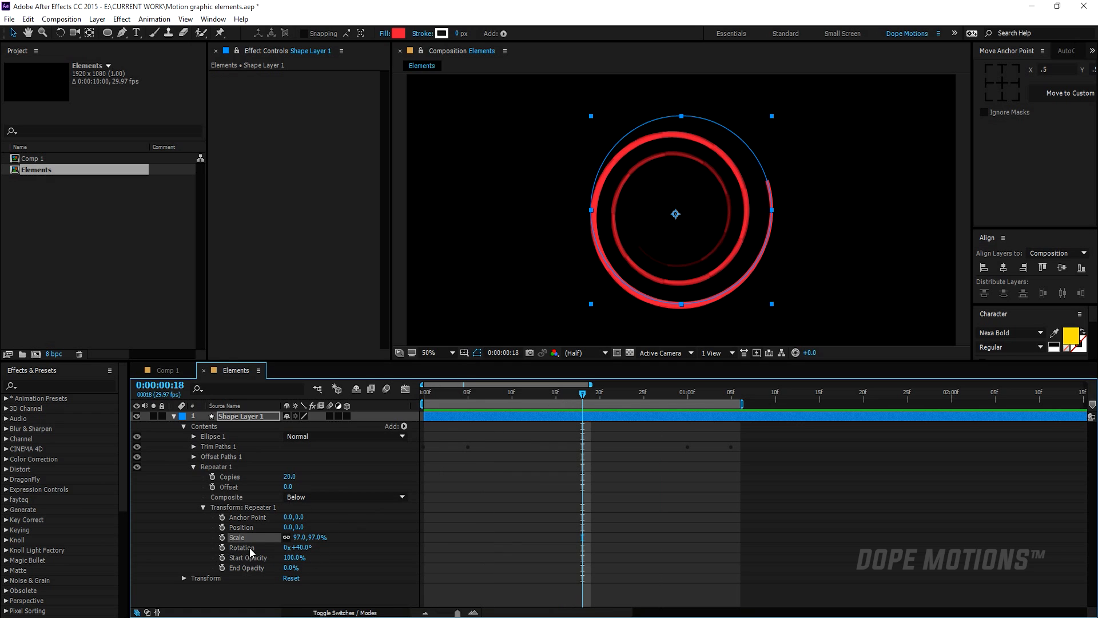
Step: Try a Repeater Position of -29, 0 with a Scale of 118% while previewing the animation
{"action": "left_click_drag", "start_coordinate": [285, 527], "coordinate": [268, 527]}
{"action": "key", "text": "space"}
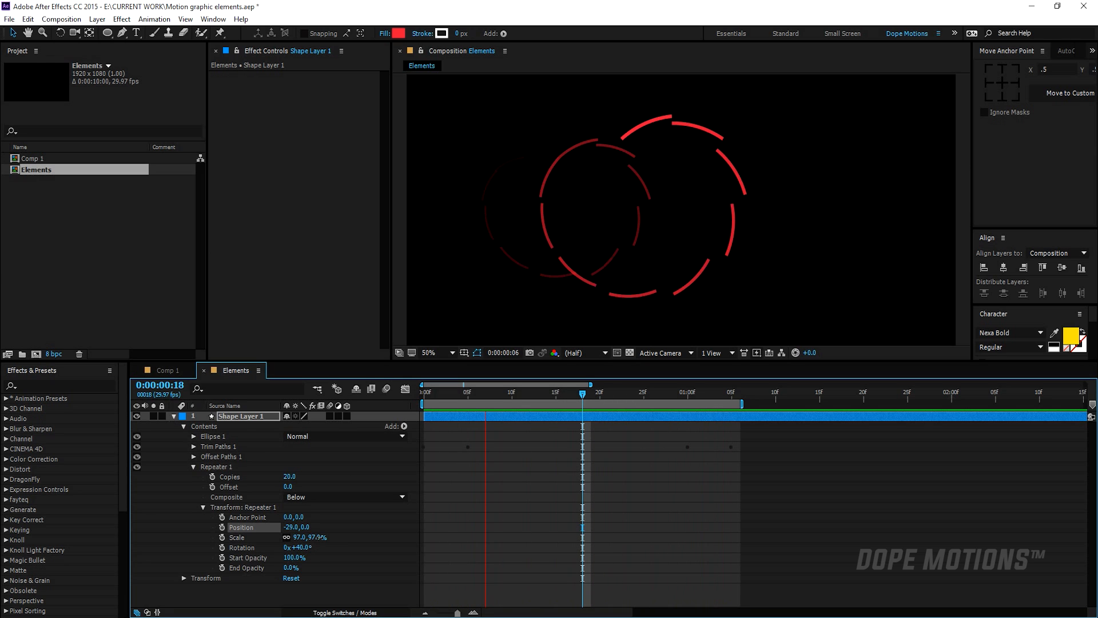
{"action": "left_click_drag", "start_coordinate": [309, 538], "coordinate": [360, 535]}
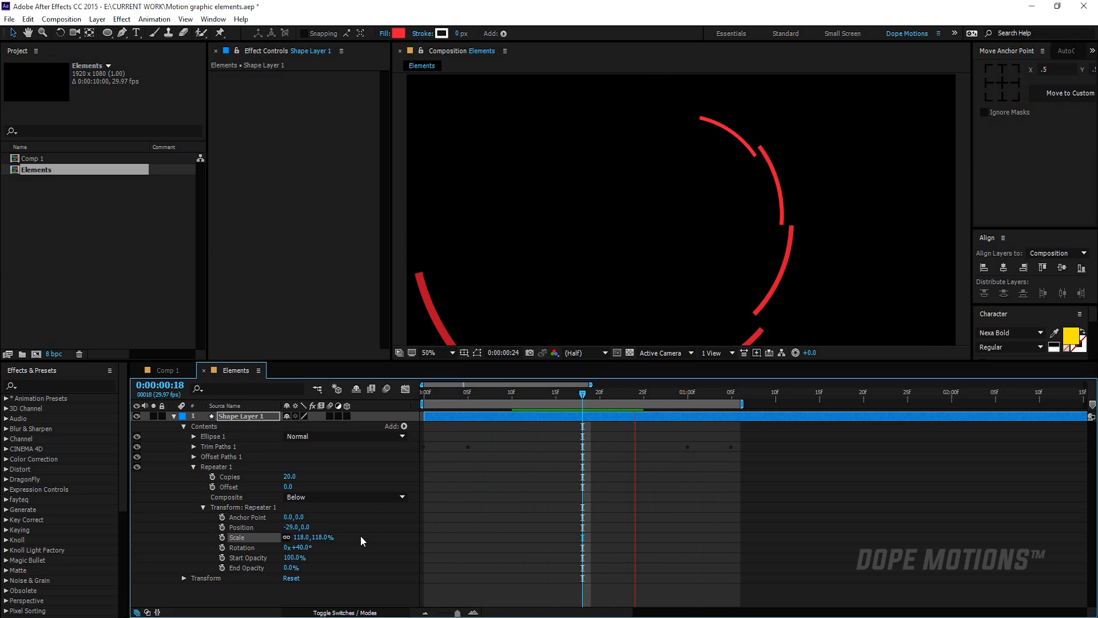
Step: Reset the Repeater's Position to 0, 0, set its Scale to 70%, and preview the animation
{"action": "left_click", "coordinate": [290, 527]}
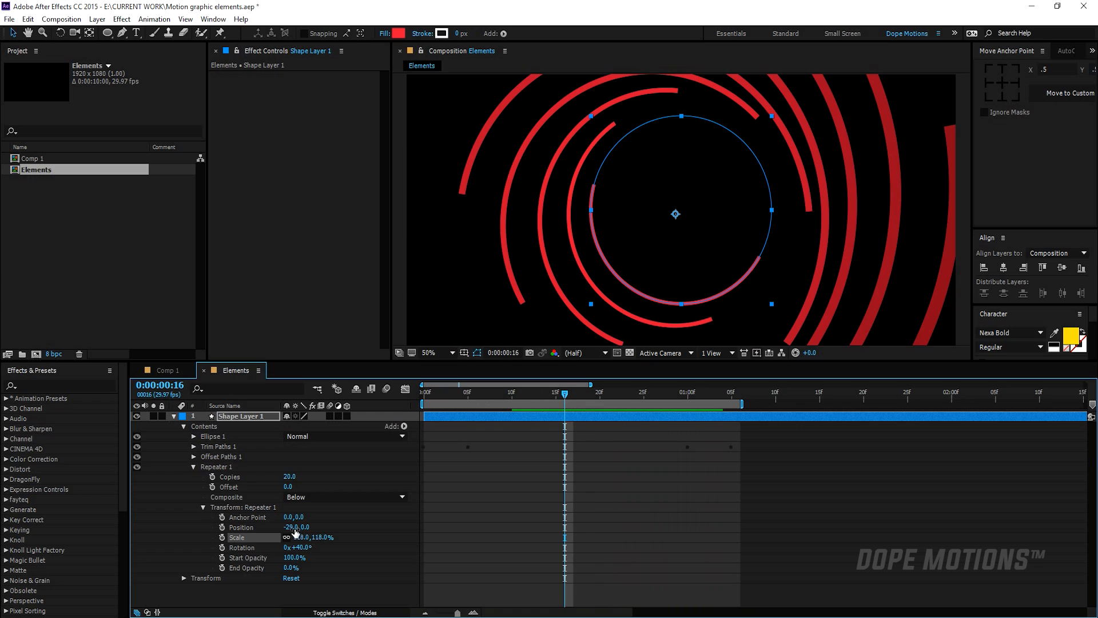
{"action": "type", "text": "0"}
{"action": "key", "text": "Return"}
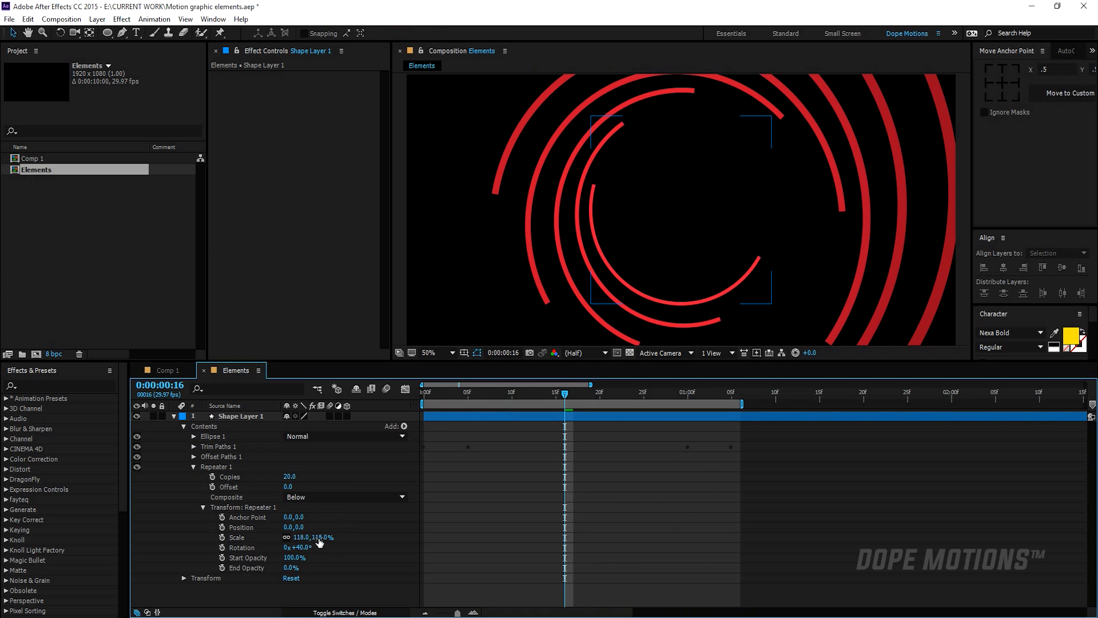
{"action": "left_click", "coordinate": [324, 537]}
{"action": "type", "text": "70"}
{"action": "key", "text": "Return"}
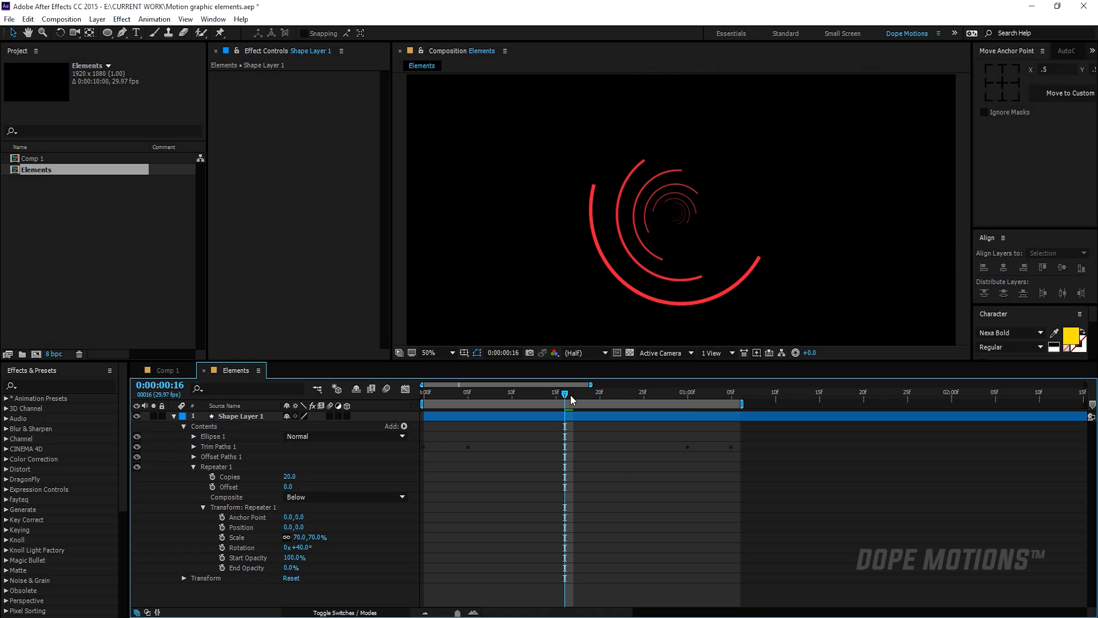
{"action": "key", "text": "space"}
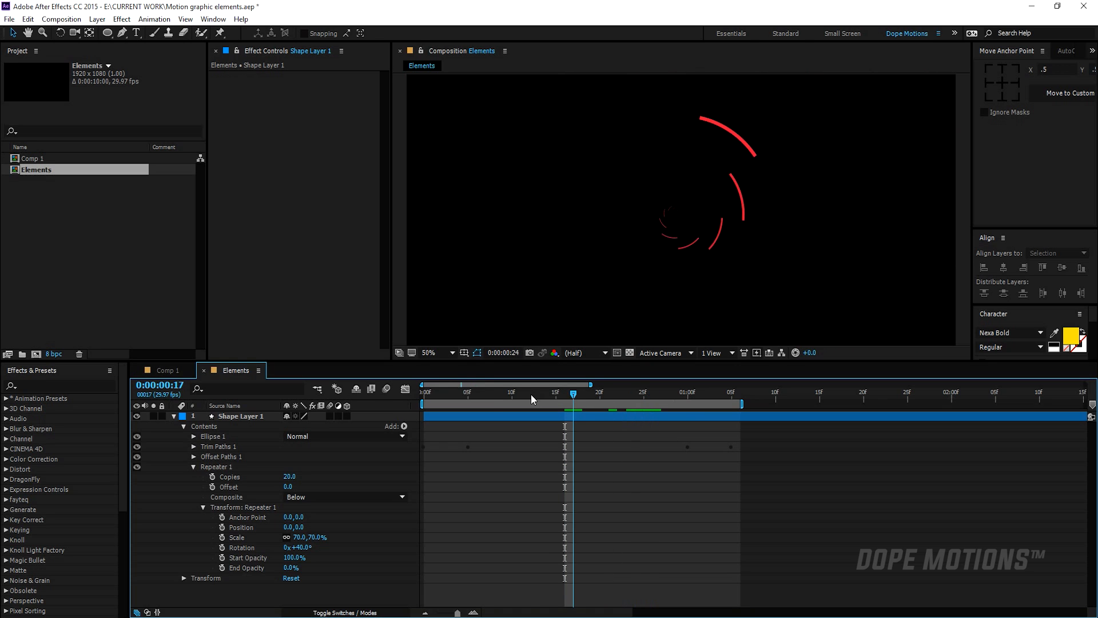
{"action": "left_click", "coordinate": [575, 394]}
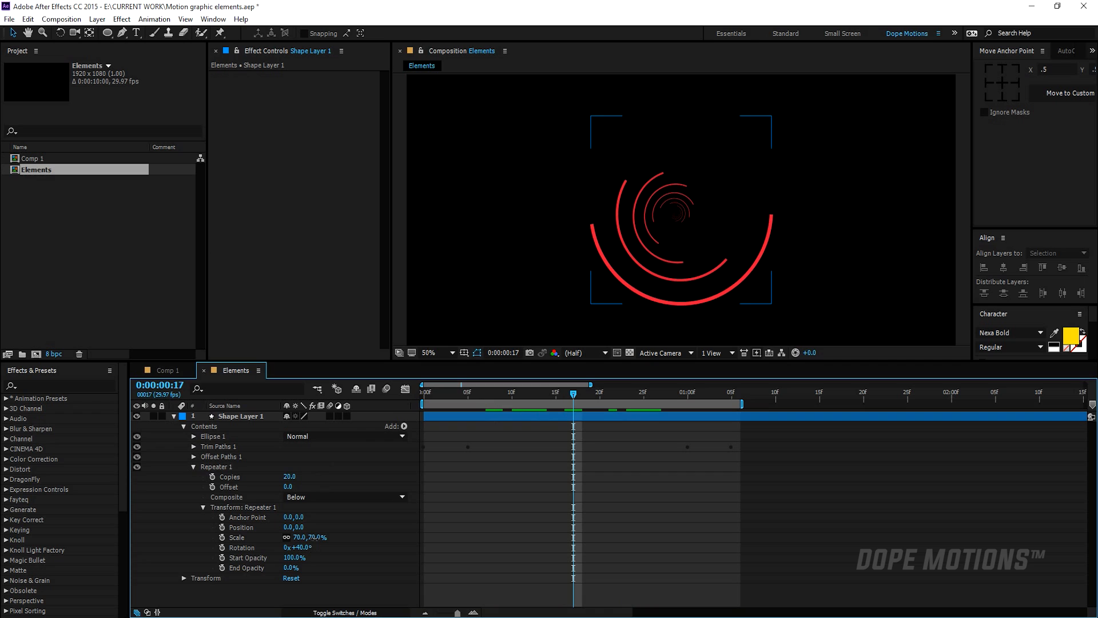
Step: Set the Repeater's Scale to 80% and scrub through the animation to 0:00:00:11
{"action": "left_click_drag", "start_coordinate": [339, 541], "coordinate": [354, 540]}
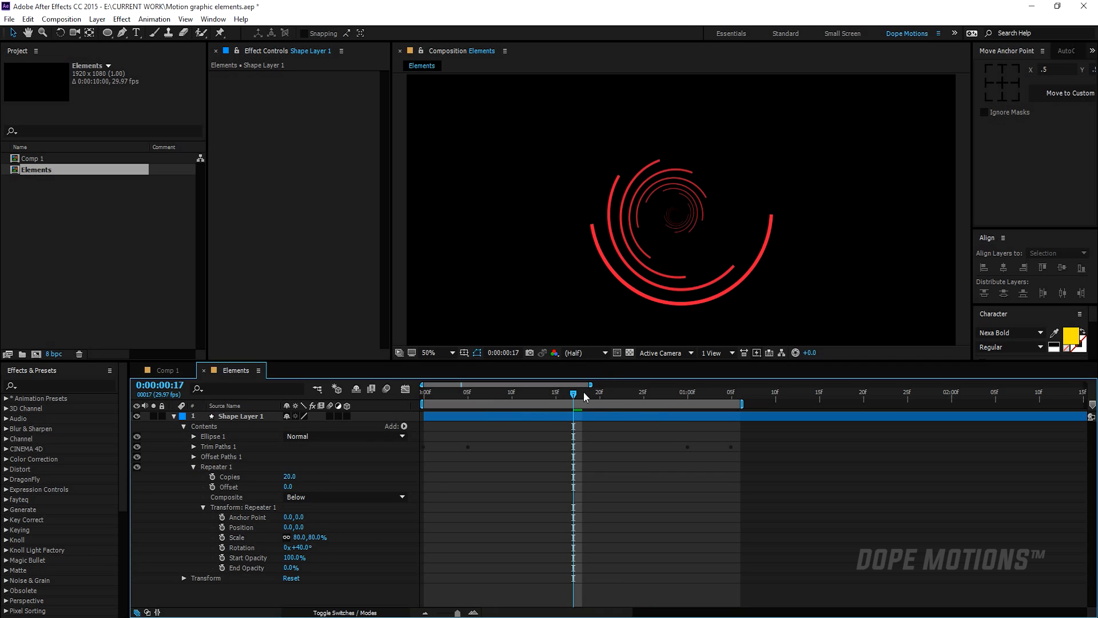
{"action": "left_click_drag", "start_coordinate": [592, 399], "coordinate": [520, 397]}
Step: Collapse and hide Shape Layer 1, and show the title/action safe guides in the composition
{"action": "left_click", "coordinate": [174, 416]}
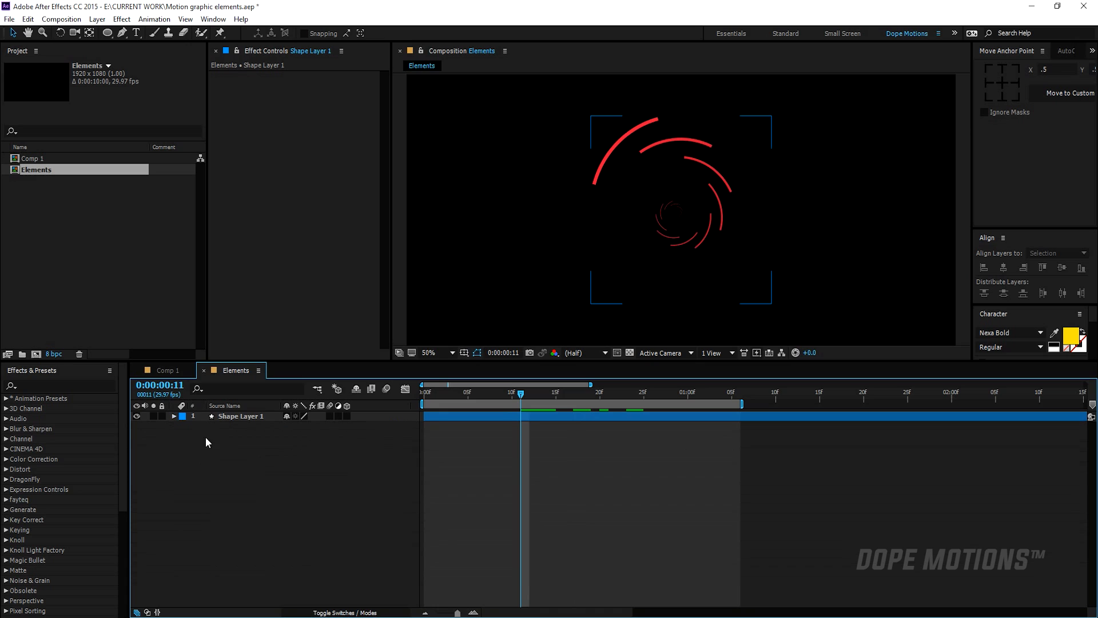
{"action": "left_click", "coordinate": [137, 417]}
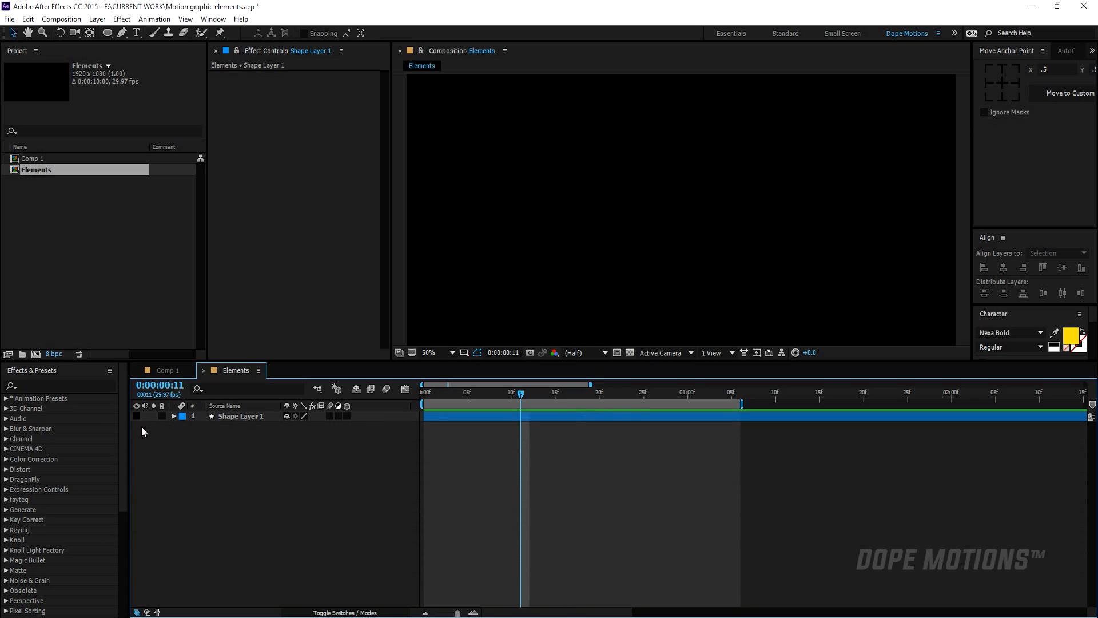
{"action": "key", "text": "apostrophe"}
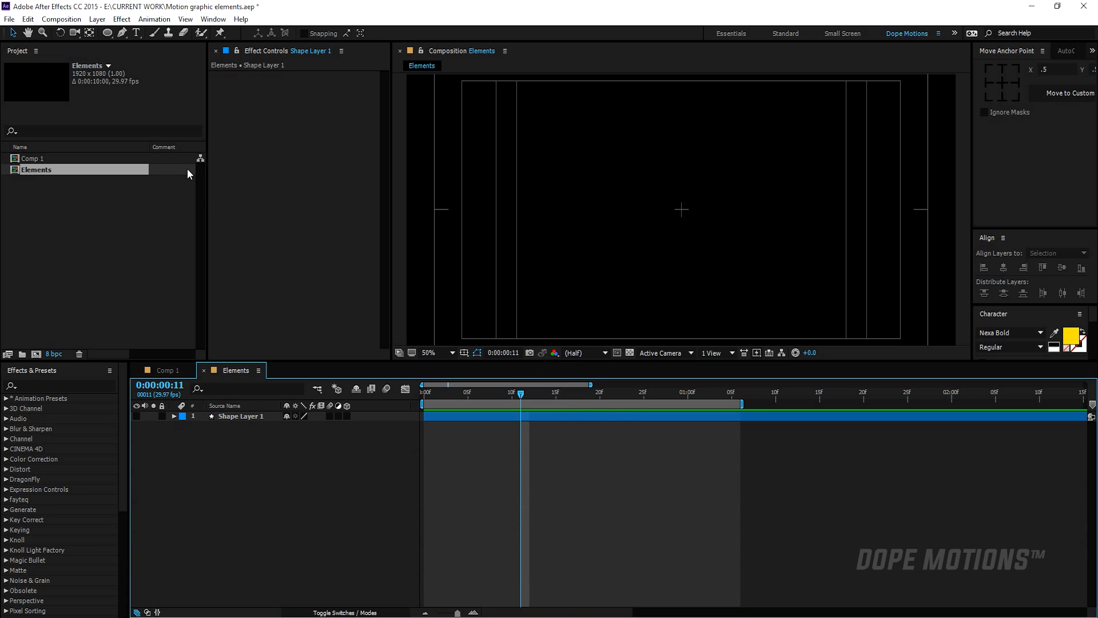
Step: Draw an open five-point zigzag path with the Pen tool, rising rightward from the composition's center, on a new shape layer
{"action": "left_click", "coordinate": [122, 34]}
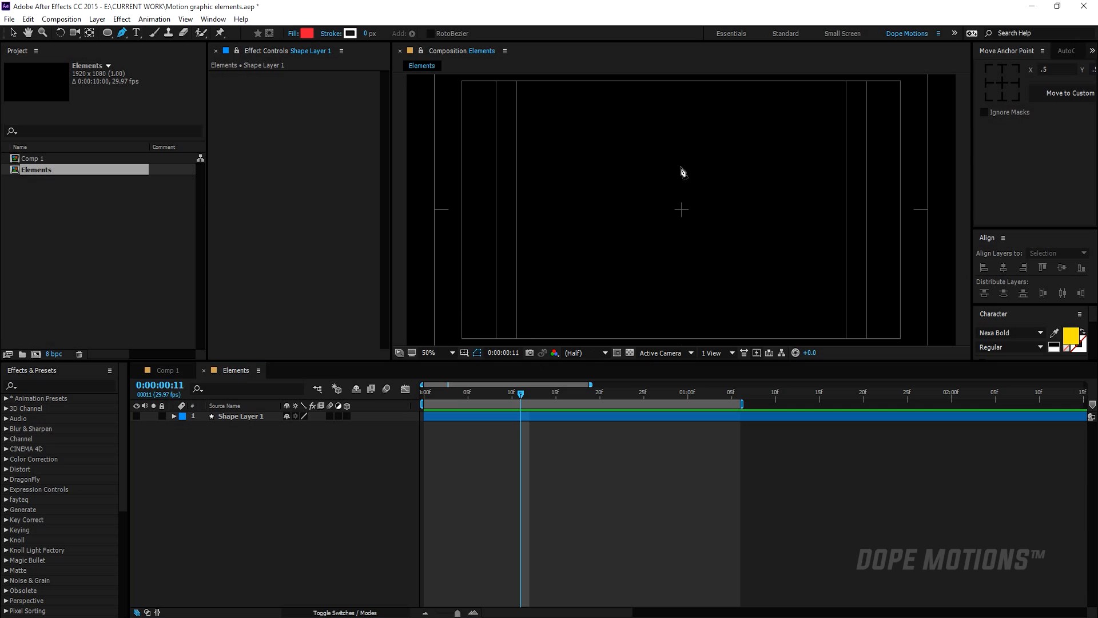
{"action": "left_click", "coordinate": [681, 210]}
{"action": "left_click", "coordinate": [718, 154]}
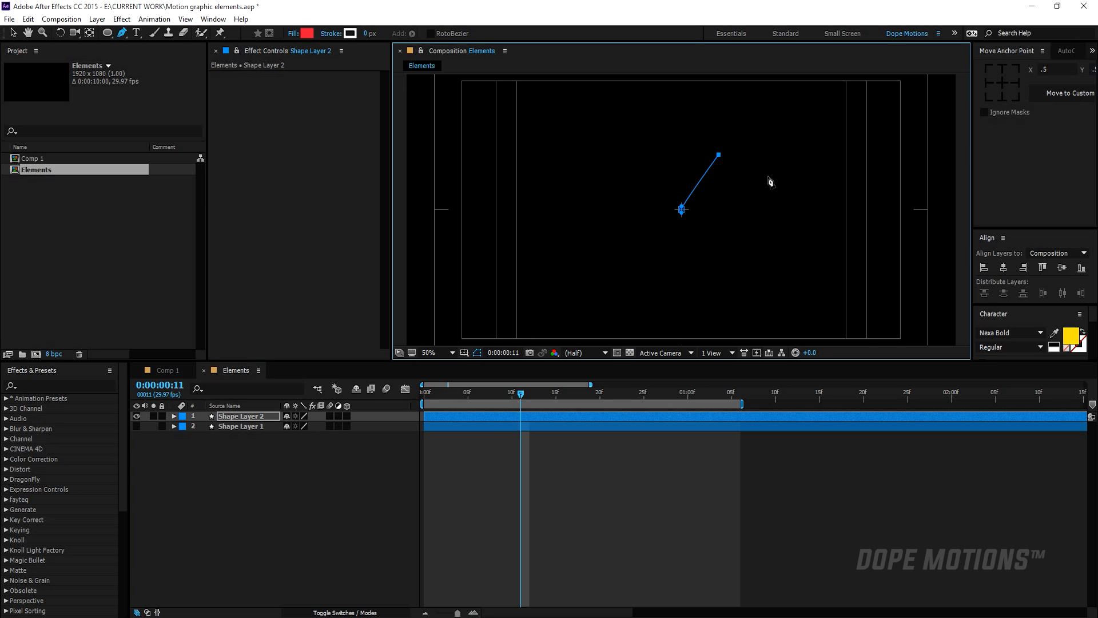
{"action": "left_click", "coordinate": [774, 178]}
{"action": "left_click", "coordinate": [798, 128]}
{"action": "left_click", "coordinate": [863, 148]}
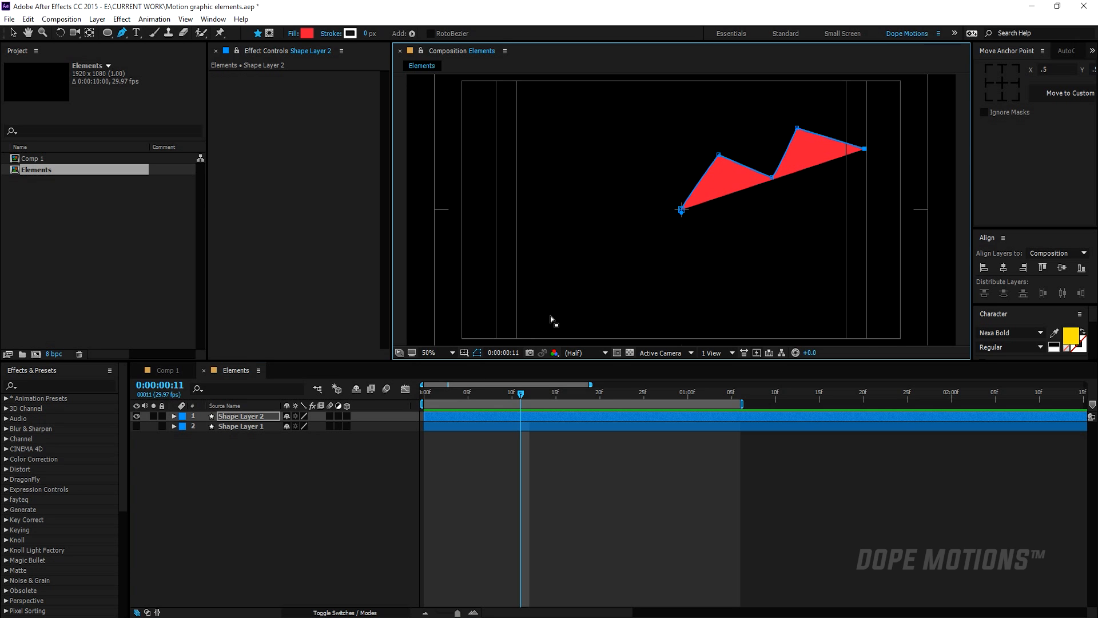
{"action": "key", "text": "v"}
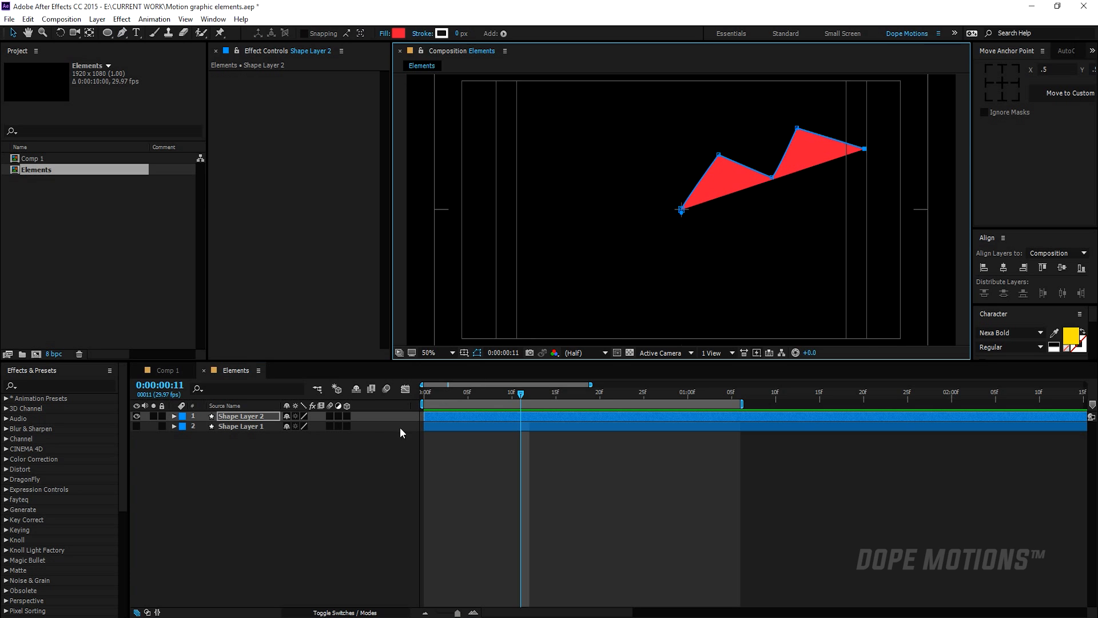
Step: Copy Trim Paths 1, Offset Paths 1 and Repeater 1 from the contents of Shape Layer 1
{"action": "left_click", "coordinate": [174, 416]}
{"action": "left_click", "coordinate": [174, 446]}
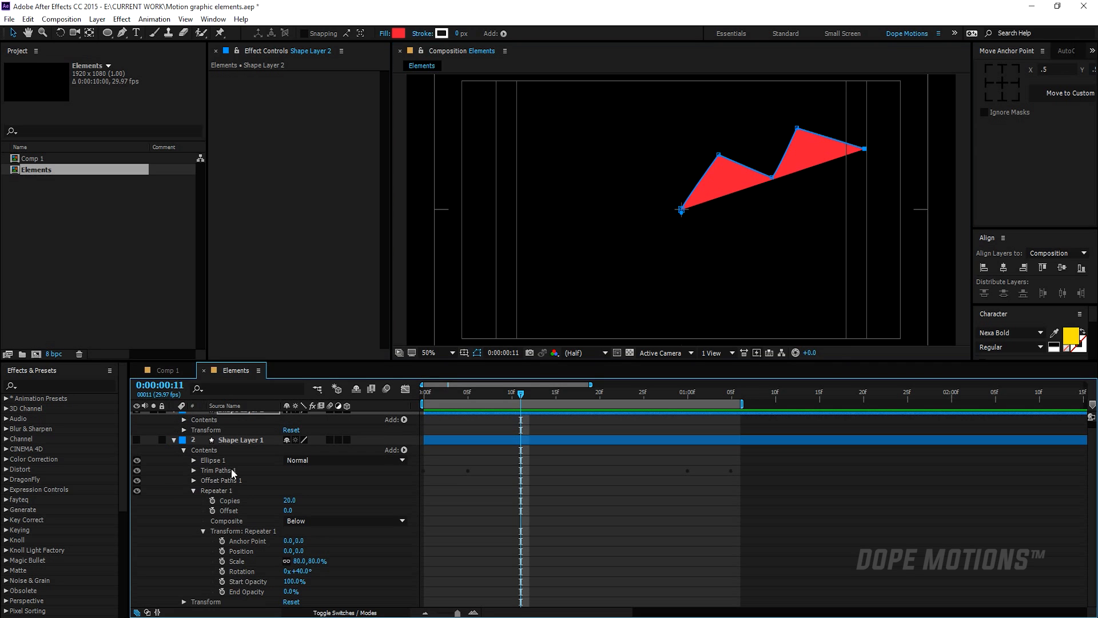
{"action": "left_click", "coordinate": [189, 493]}
{"action": "left_click", "coordinate": [193, 491]}
{"action": "left_click", "coordinate": [212, 478]}
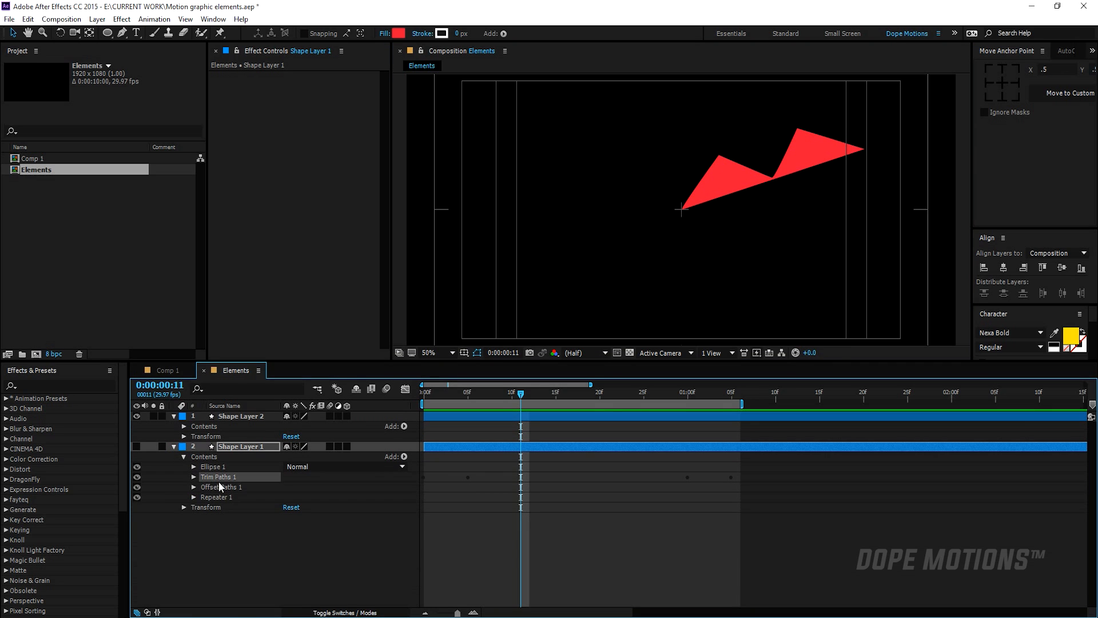
{"action": "left_click", "coordinate": [220, 486], "text": "ctrl"}
{"action": "left_click", "coordinate": [222, 498], "text": "ctrl"}
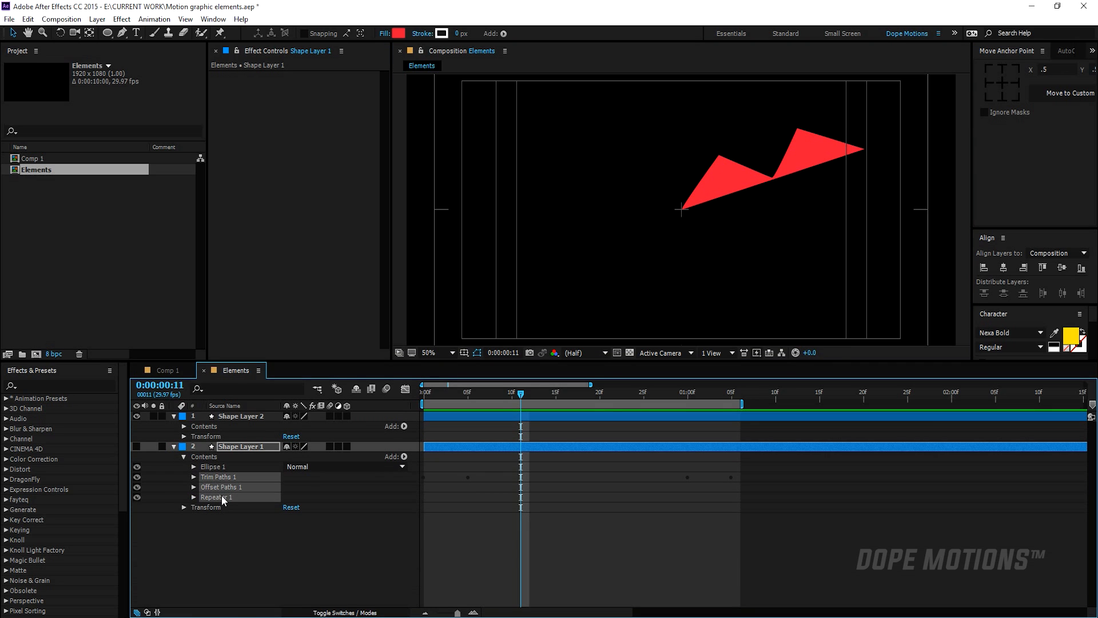
Step: Paste the copied path operations into Shape Layer 2's Contents at 0:00:00:00, preview the animation and scrub to 0:00:00:16
{"action": "left_click", "coordinate": [198, 427]}
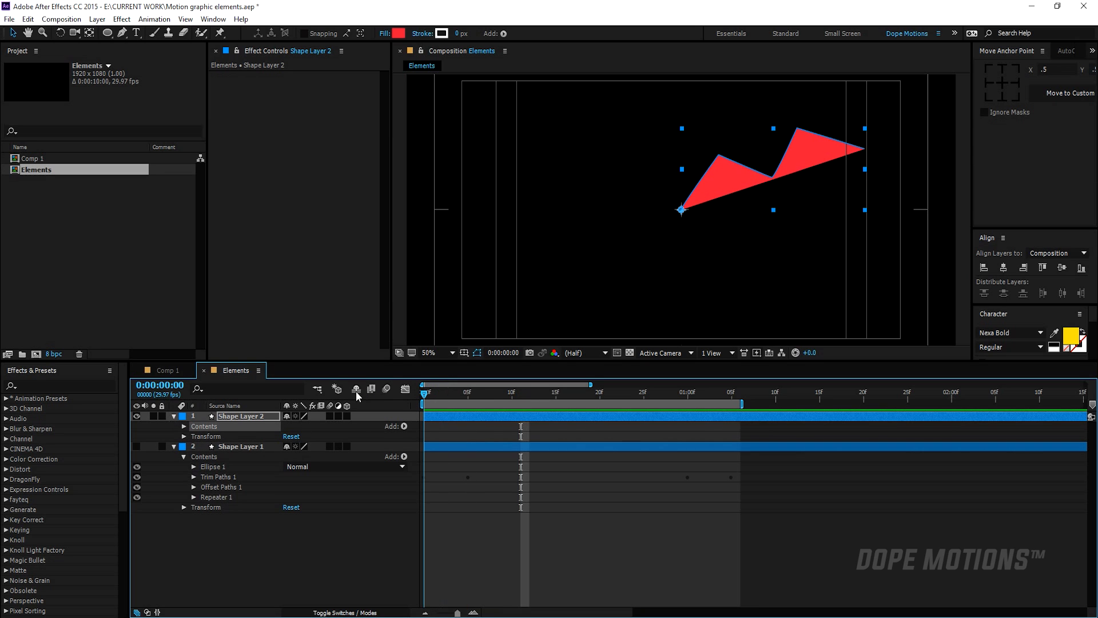
{"action": "key", "text": "Home"}
{"action": "key", "text": "ctrl+v"}
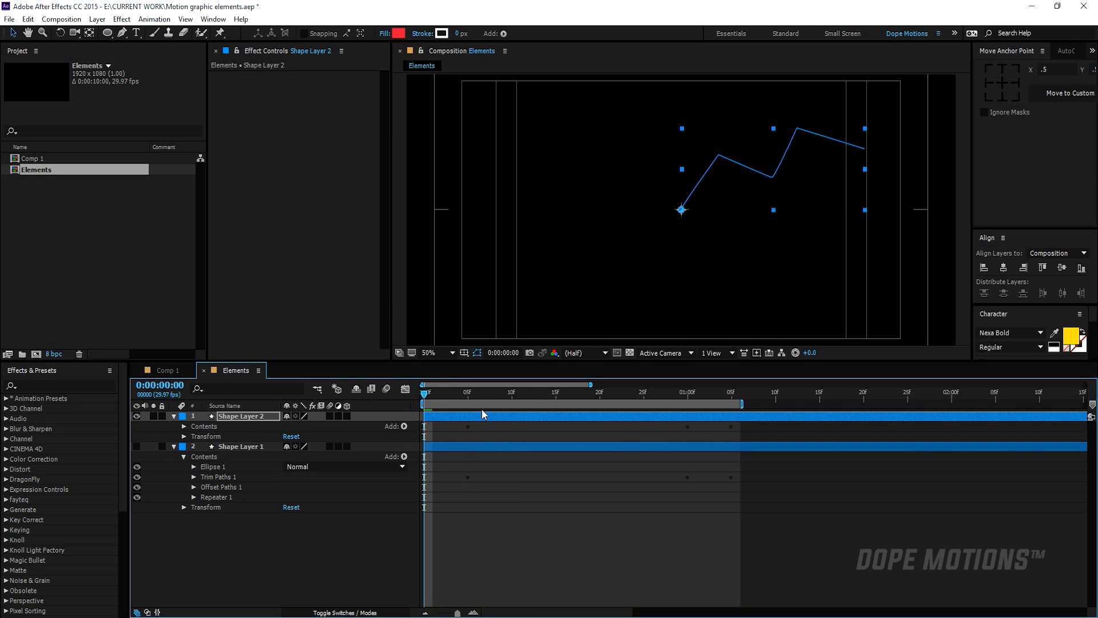
{"action": "key", "text": "space"}
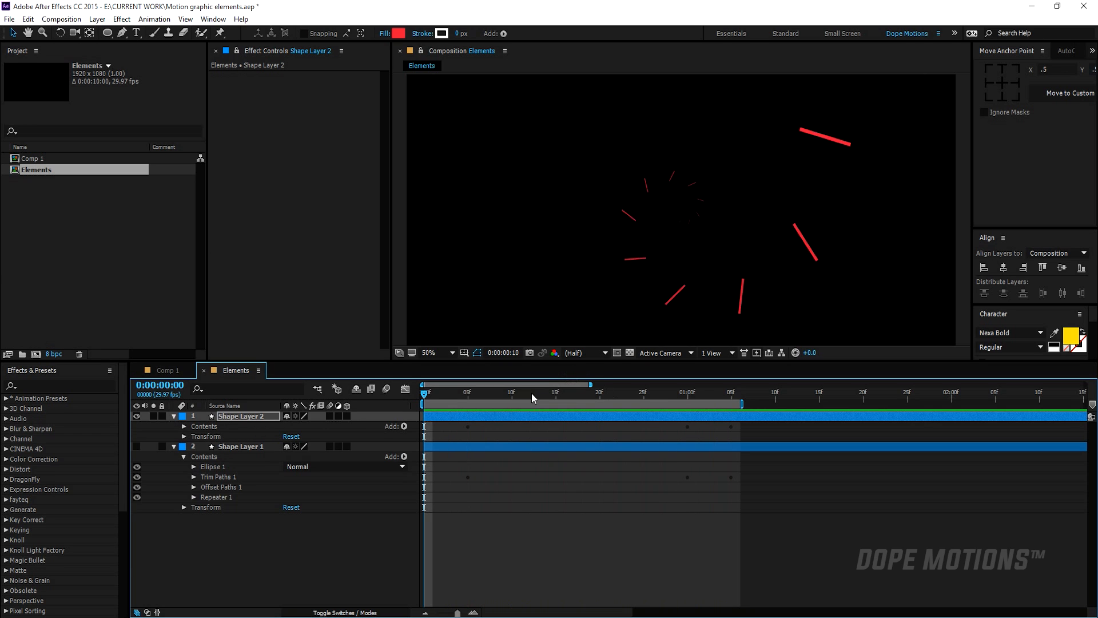
{"action": "left_click_drag", "start_coordinate": [532, 393], "coordinate": [565, 394]}
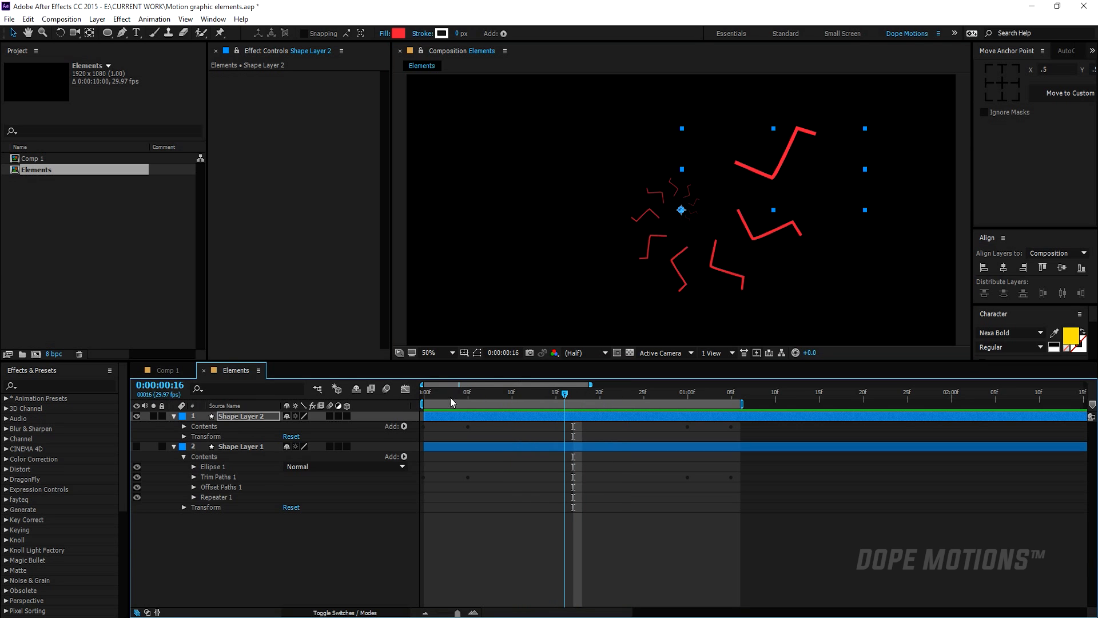
Step: Set the Scale of Shape Layer 2's Repeater to 93%, preview the animation and go to 0:00:00:18
{"action": "left_click", "coordinate": [184, 427]}
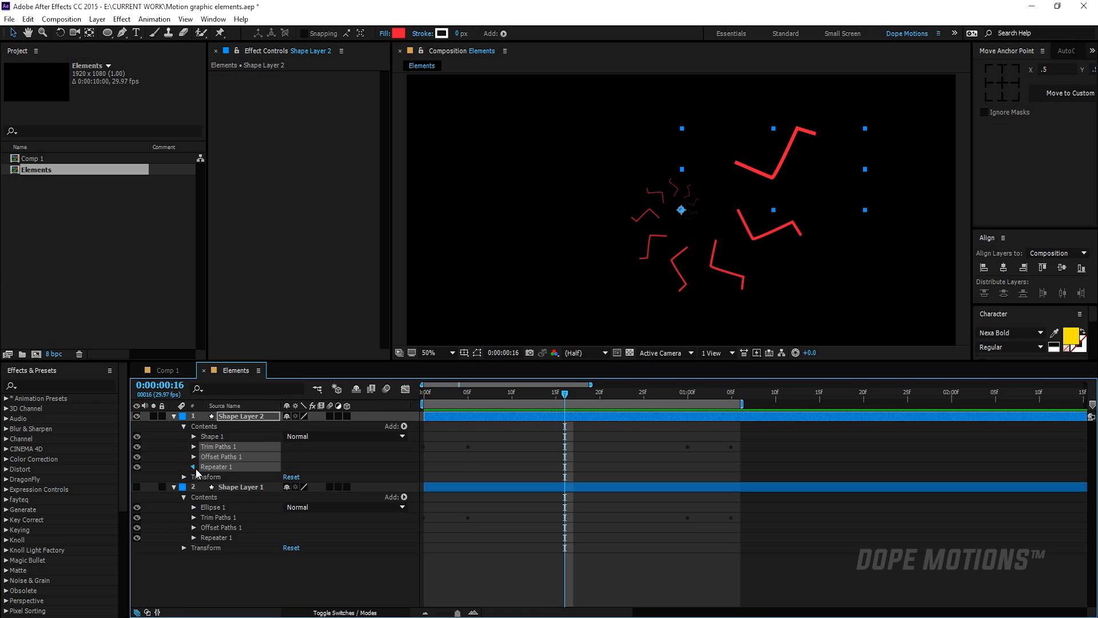
{"action": "left_click", "coordinate": [195, 467]}
{"action": "left_click", "coordinate": [194, 447]}
{"action": "left_click", "coordinate": [277, 565]}
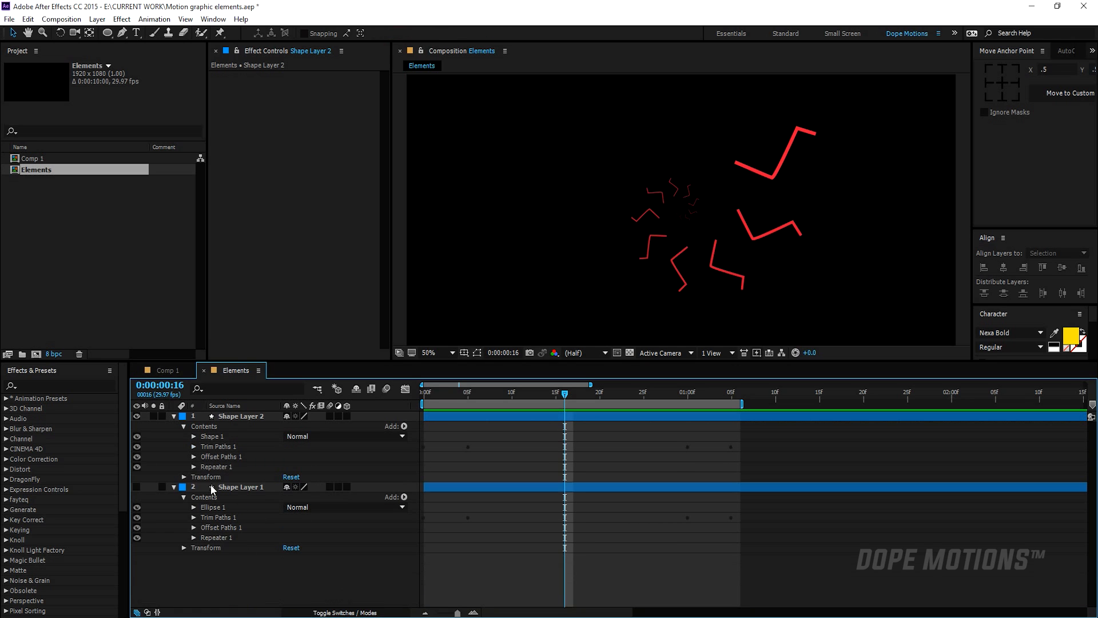
{"action": "left_click", "coordinate": [194, 457]}
{"action": "left_click", "coordinate": [194, 457]}
{"action": "left_click", "coordinate": [194, 467]}
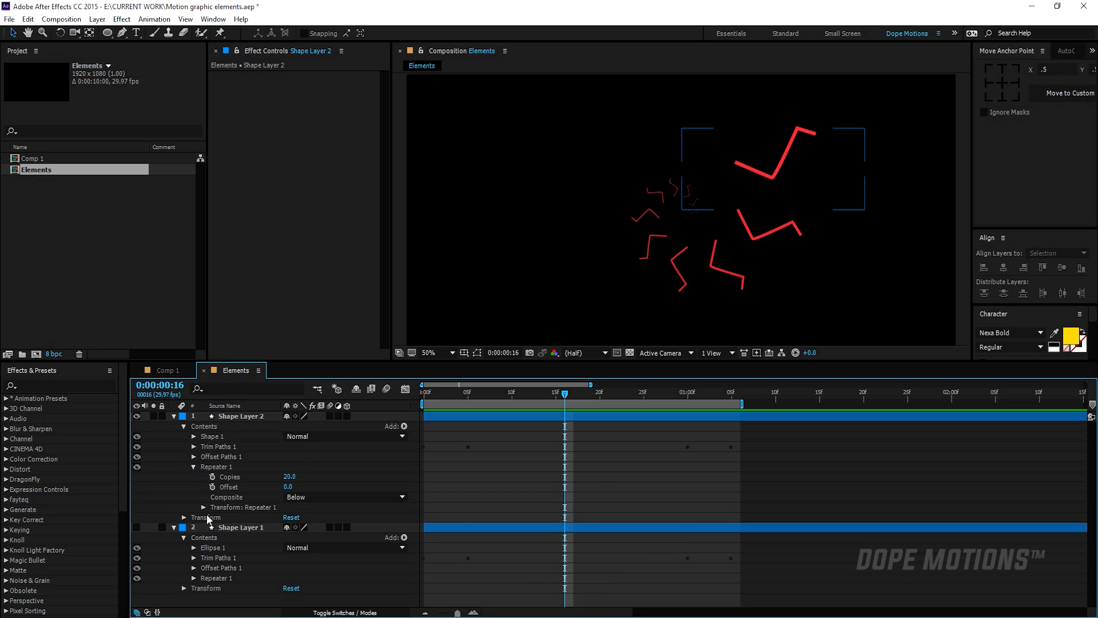
{"action": "left_click", "coordinate": [203, 508]}
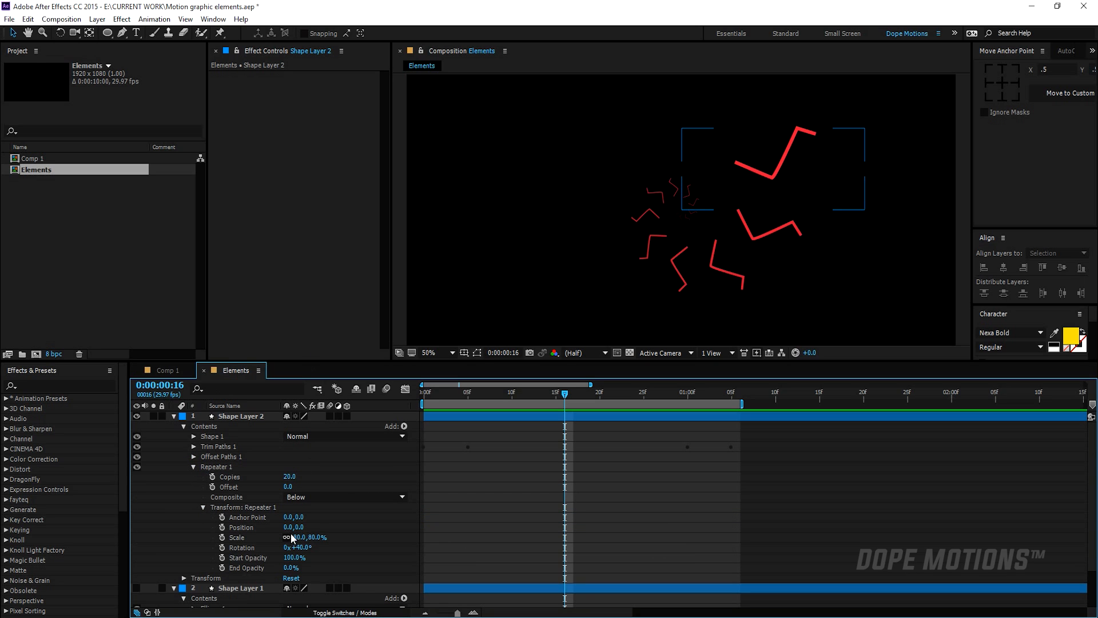
{"action": "left_click_drag", "start_coordinate": [315, 537], "coordinate": [322, 540]}
{"action": "key", "text": "space"}
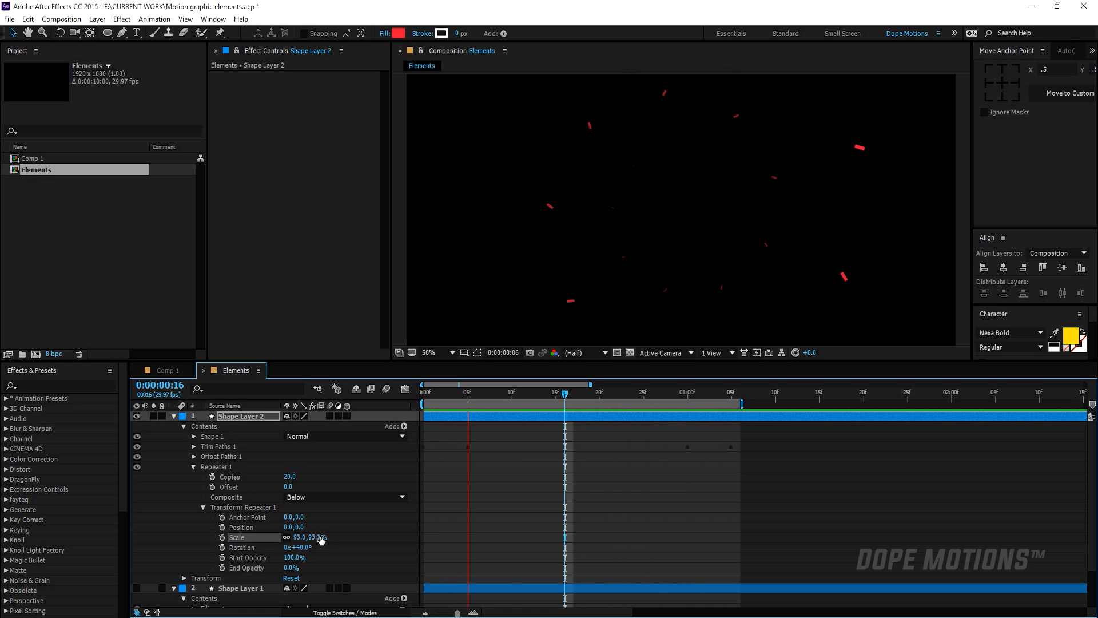
{"action": "left_click", "coordinate": [583, 394]}
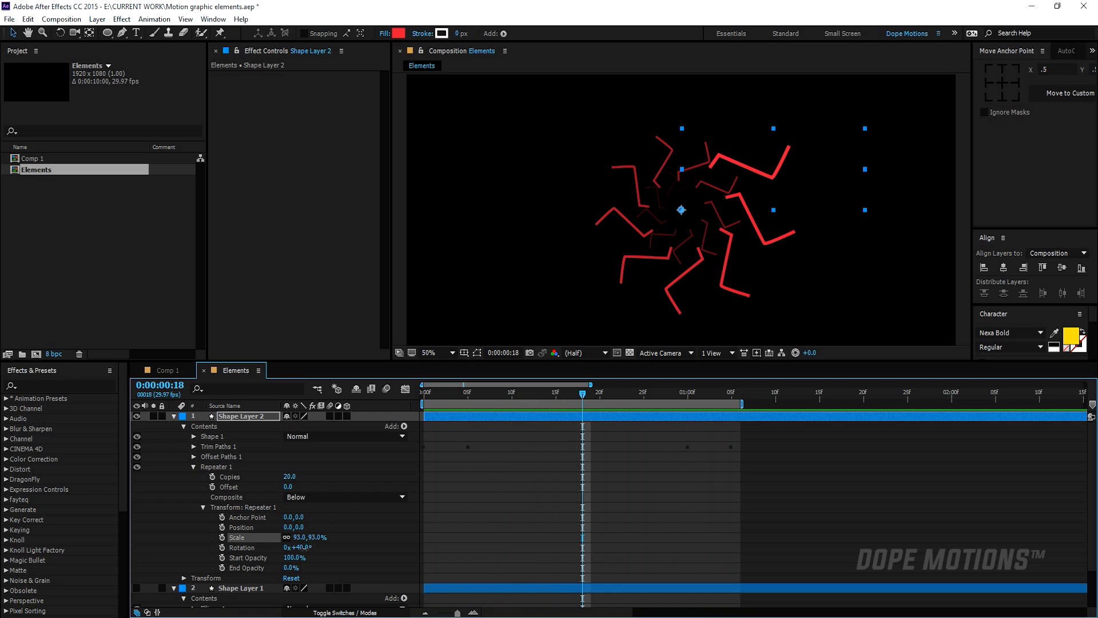
Step: Set the Rotation of Shape Layer 2's Repeater to 86°, preview the animation and scrub around 0:00:00:18
{"action": "left_click_drag", "start_coordinate": [303, 548], "coordinate": [325, 543]}
{"action": "key", "text": "space"}
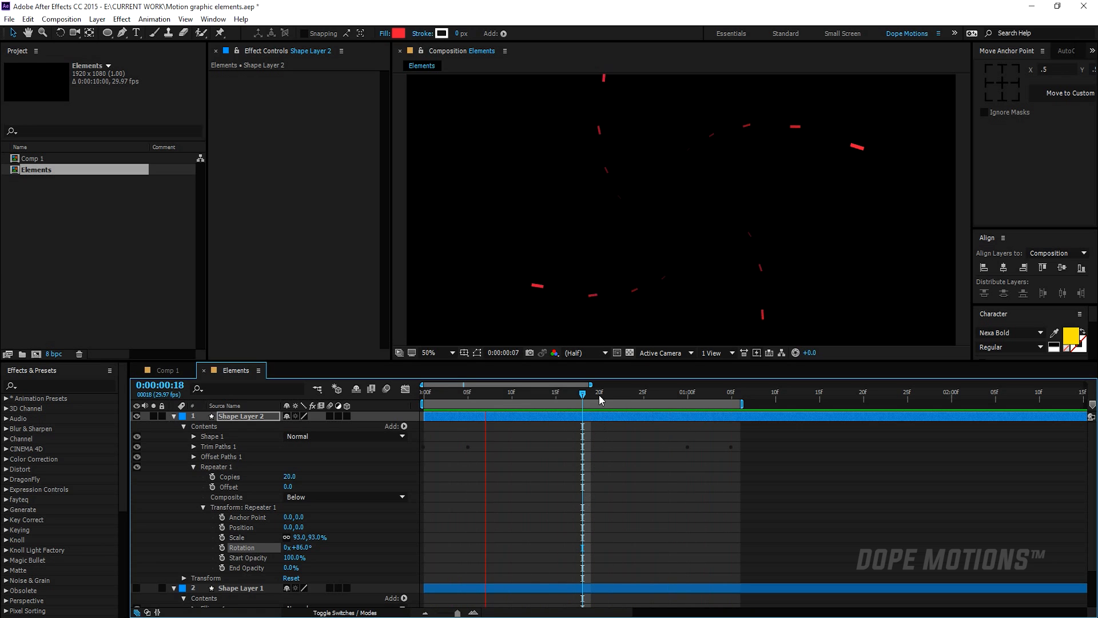
{"action": "mouse_move", "coordinate": [599, 394]}
{"action": "left_mouse_down"}
{"action": "mouse_move", "coordinate": [645, 395]}
{"action": "mouse_move", "coordinate": [494, 397]}
{"action": "mouse_move", "coordinate": [621, 396]}
{"action": "mouse_move", "coordinate": [538, 396]}
{"action": "mouse_move", "coordinate": [578, 390]}
{"action": "left_mouse_up"}
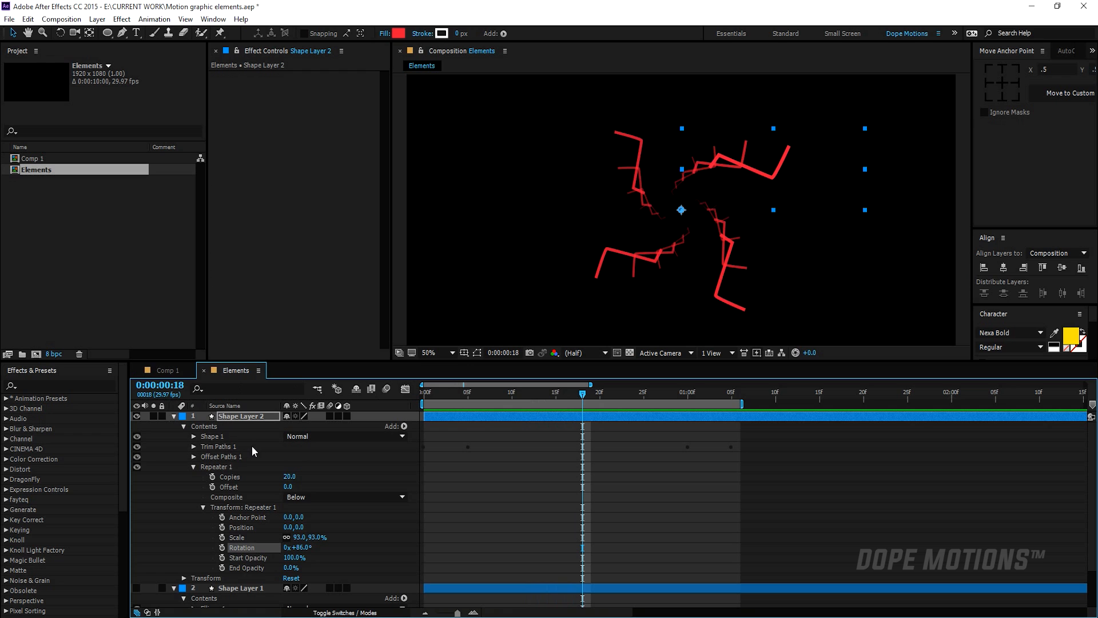